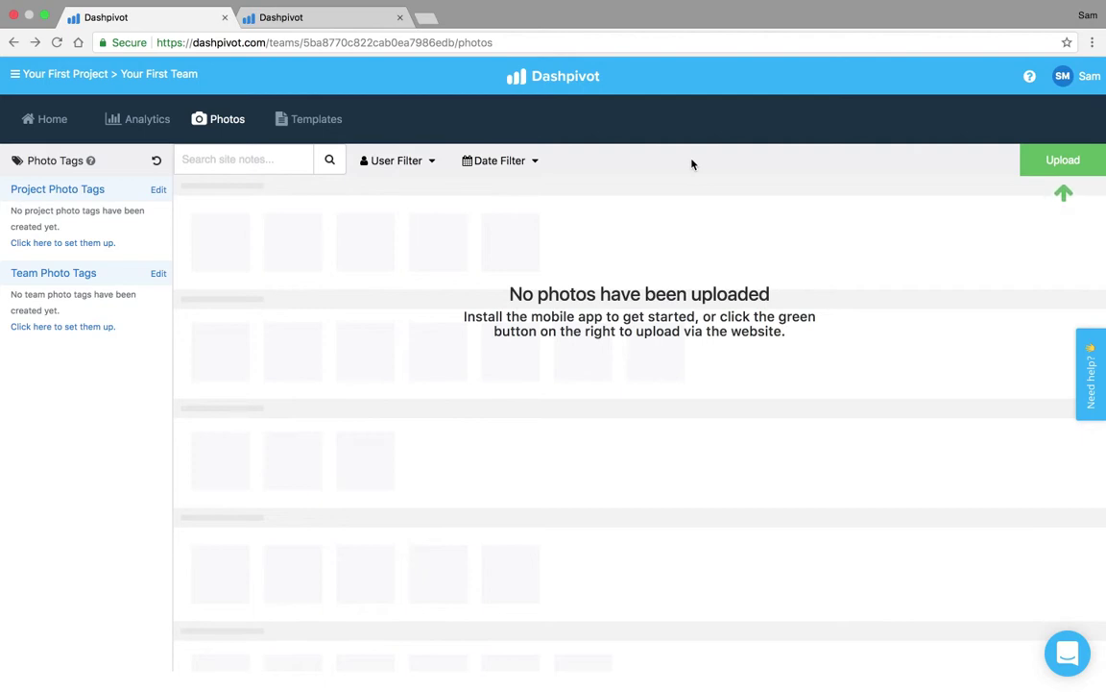
Step: Switch to the Camden Rd Upgrade project's photo feed and scroll through its dated photos
click(310, 24)
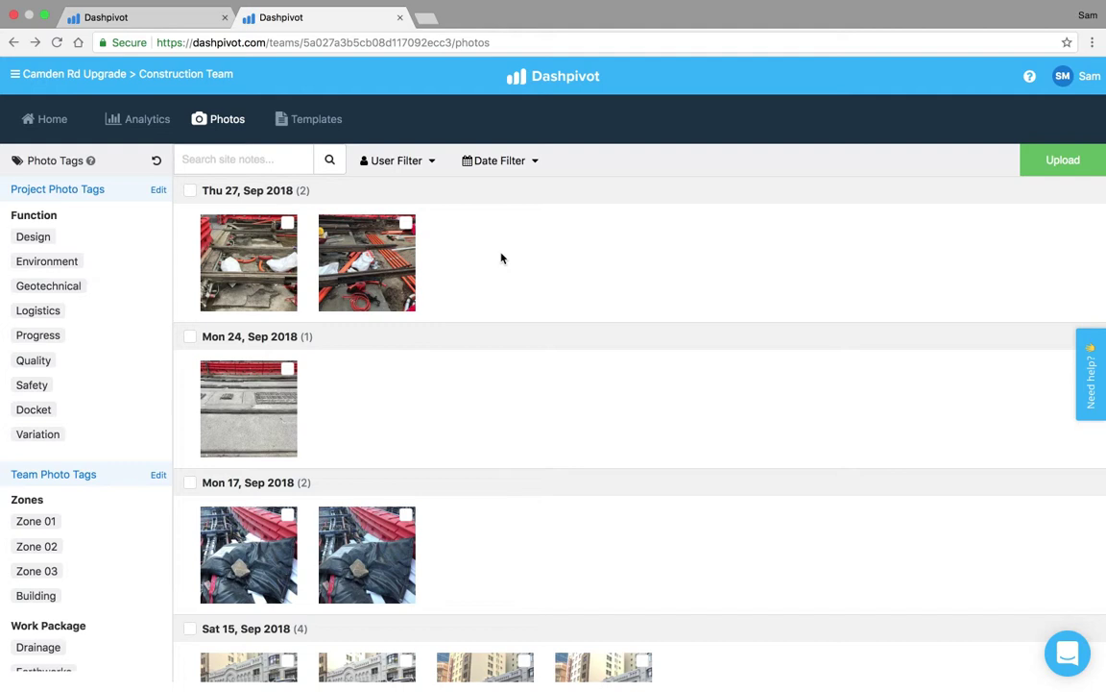
scroll(465, 388, down, 5)
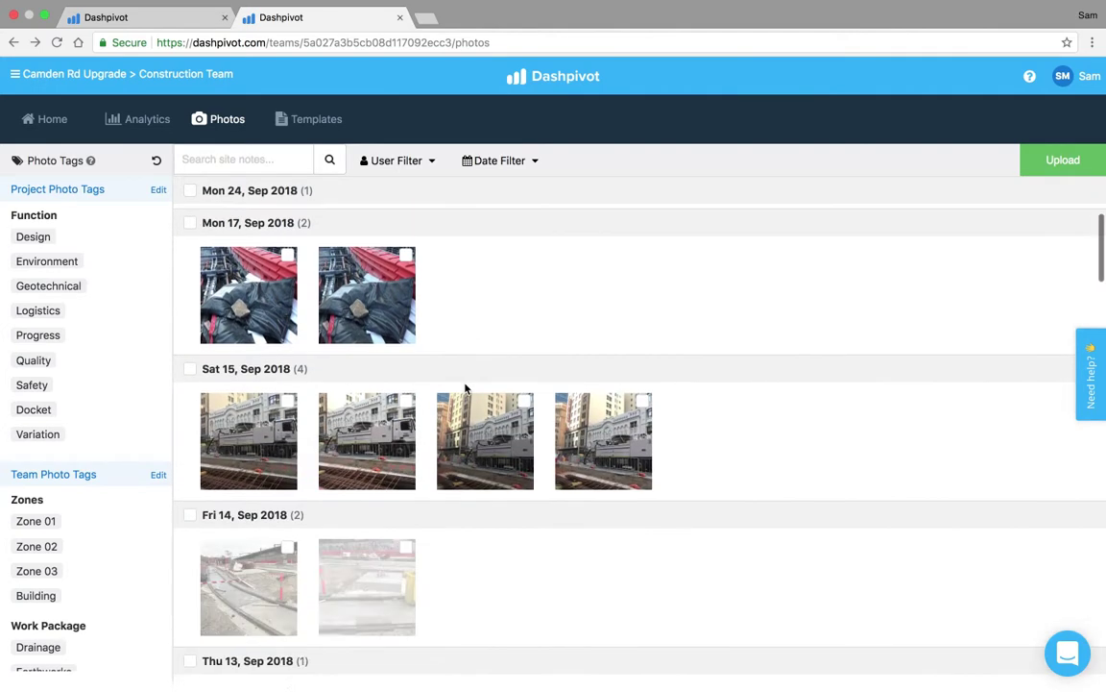
scroll(465, 388, down, 2)
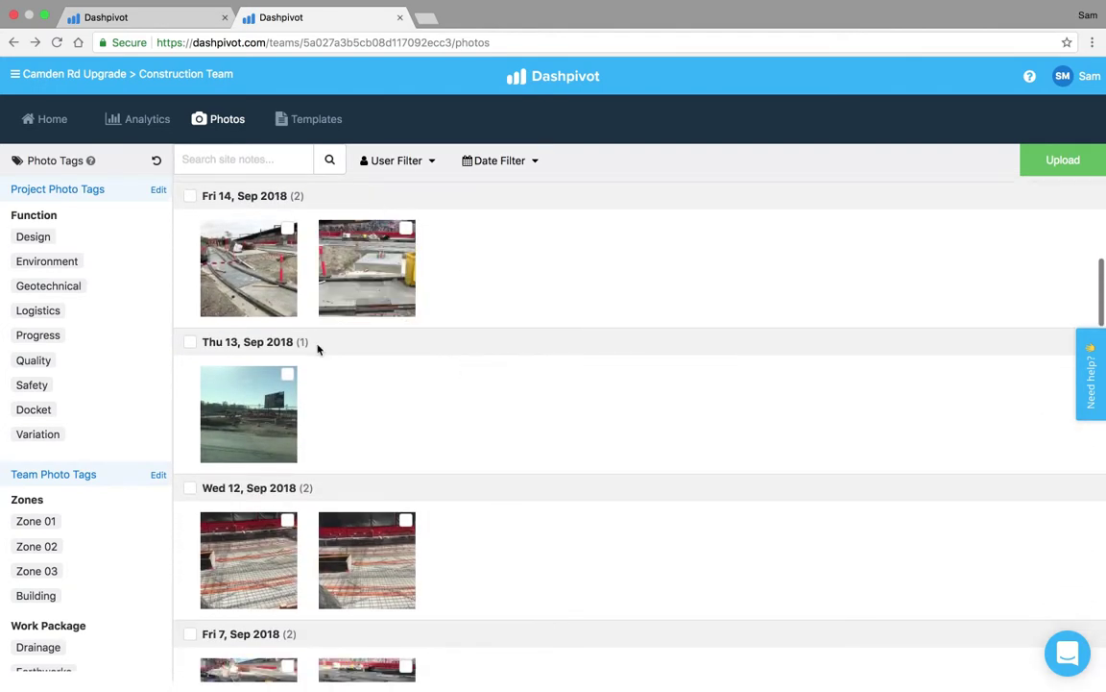
scroll(484, 291, up, 10)
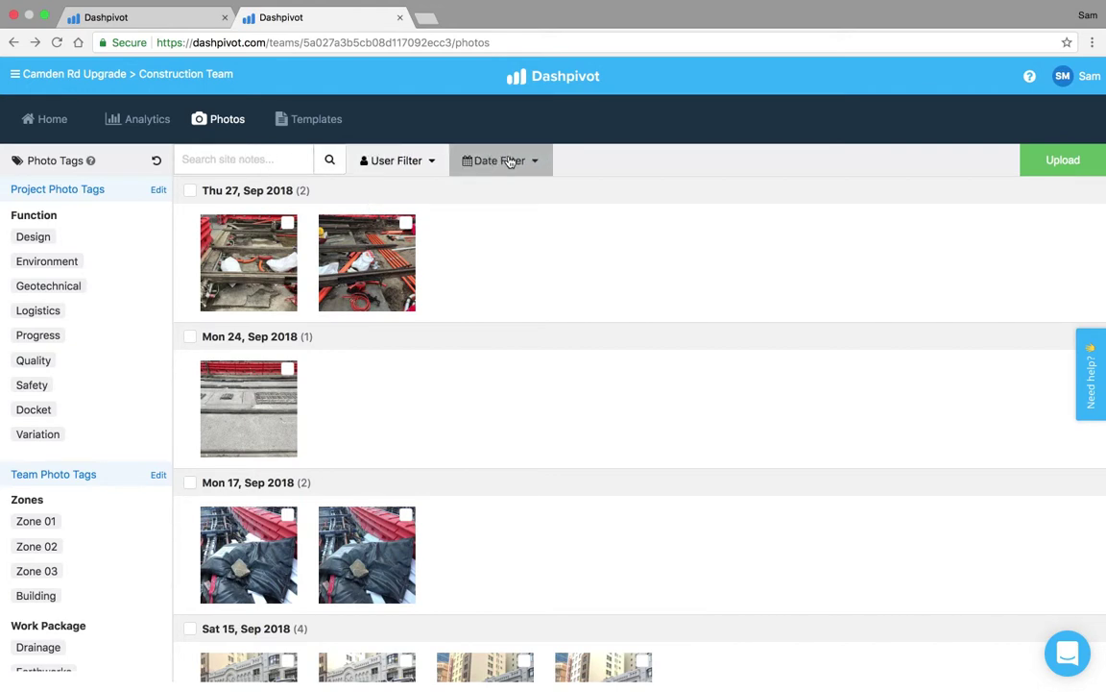
Step: Check the User Filter list of uploaders, then close it and keep browsing the photos
click(389, 160)
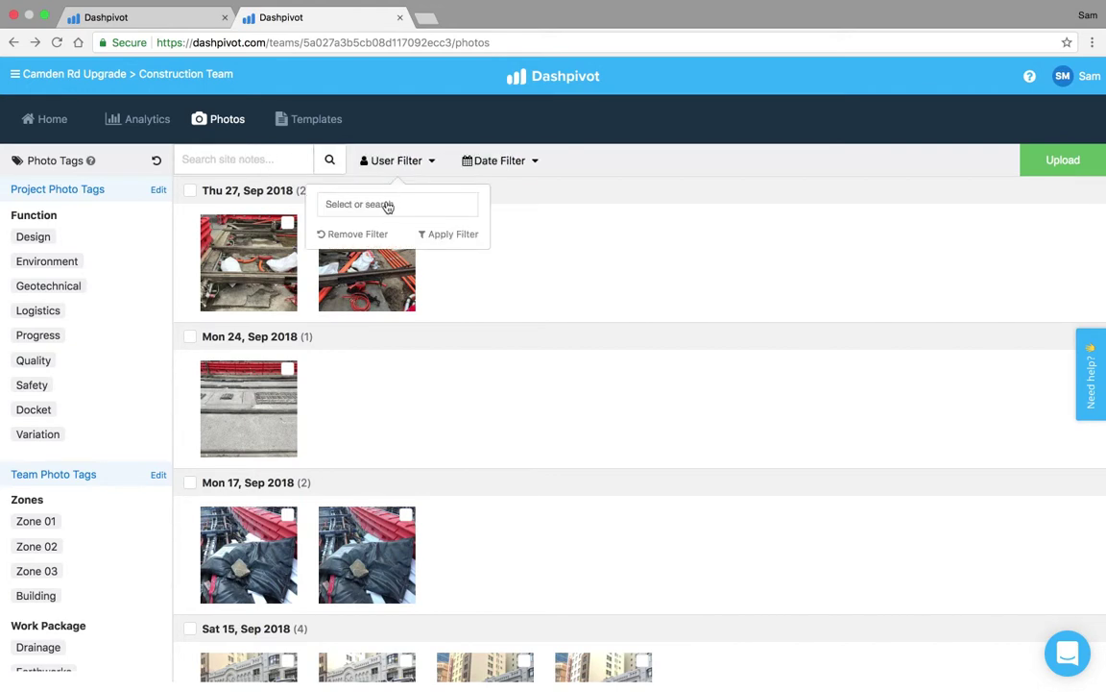
click(388, 206)
click(278, 154)
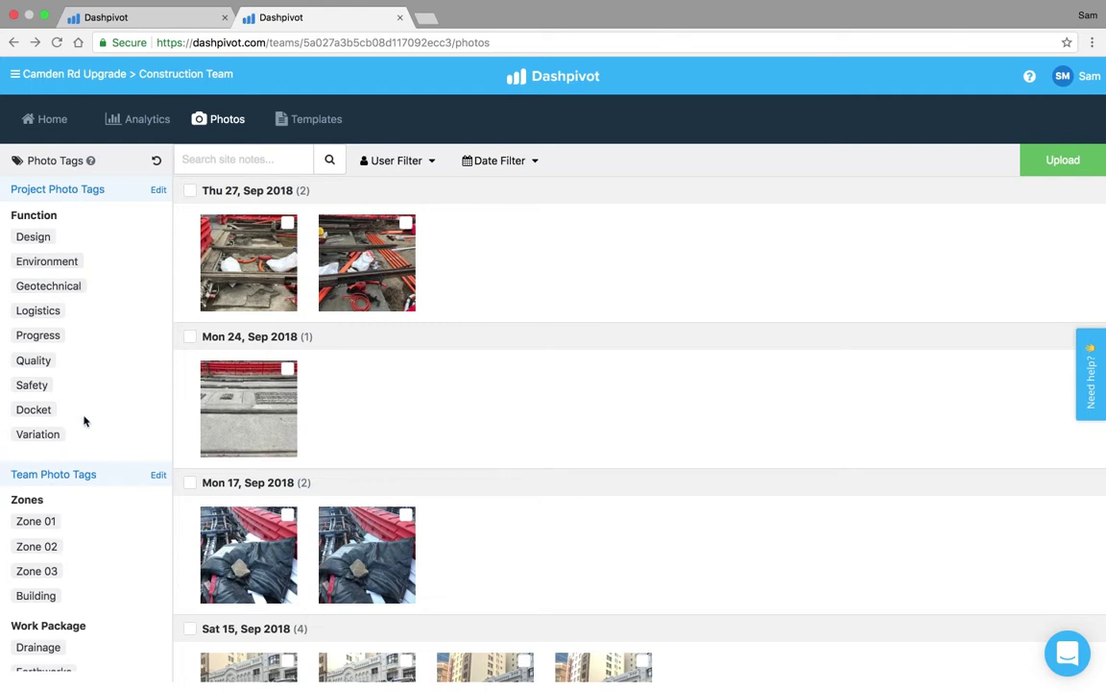
scroll(496, 430, down, 3)
scroll(496, 430, down, 8)
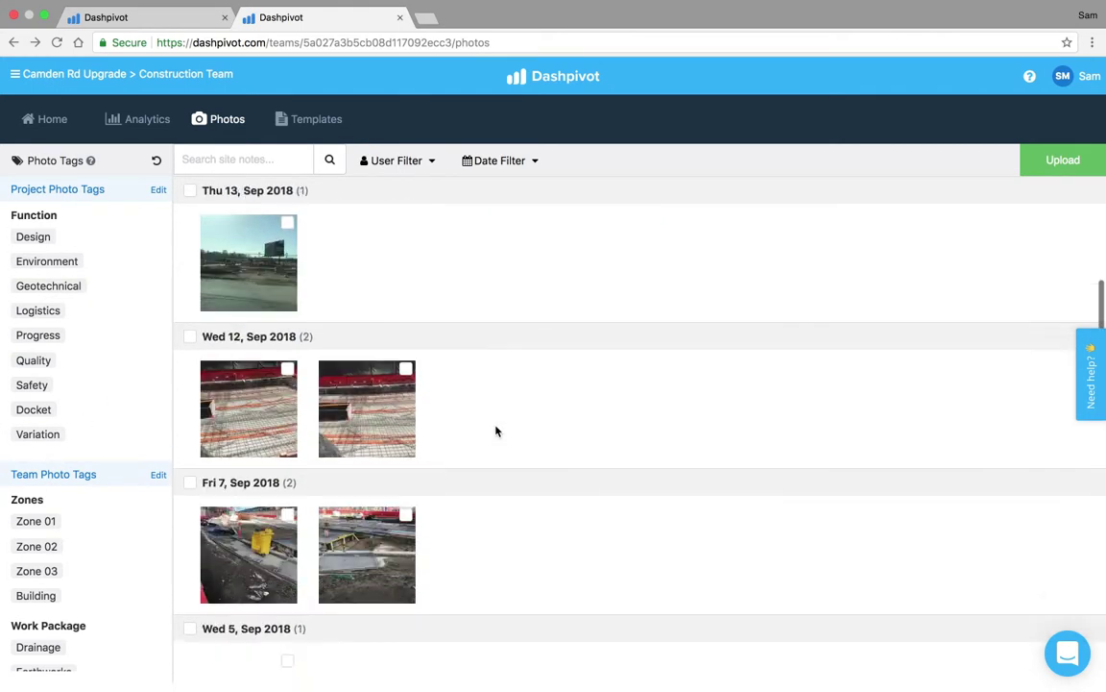
Step: Open the second Wed 12 Sep photo and post a 'Progress' comment on it
click(389, 331)
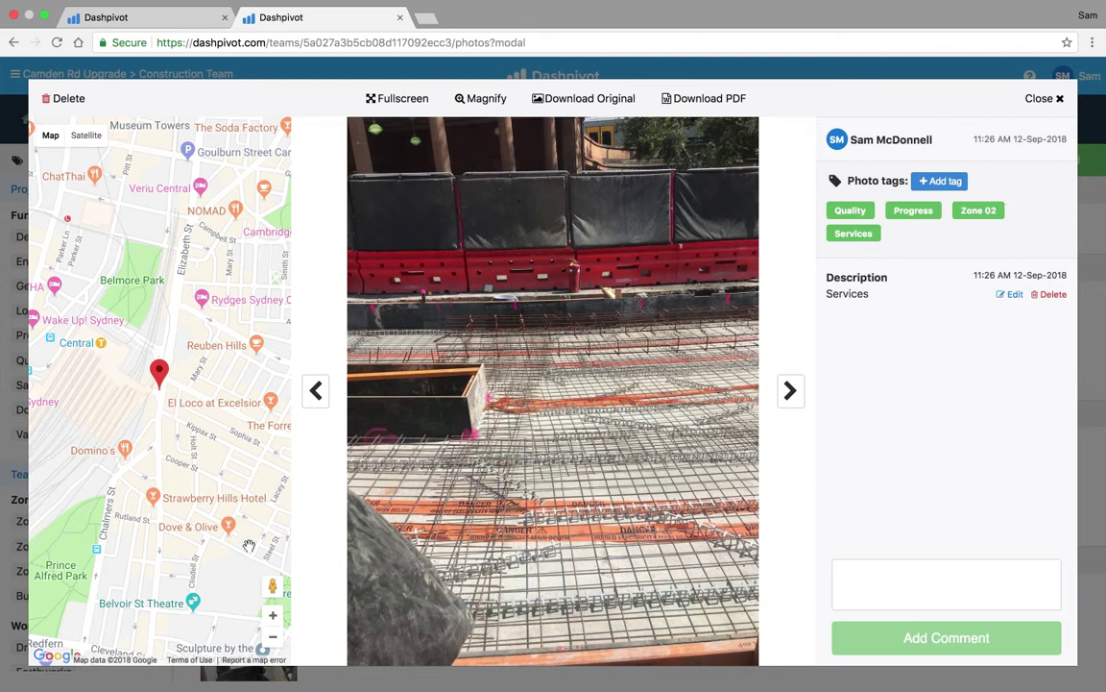
click(275, 639)
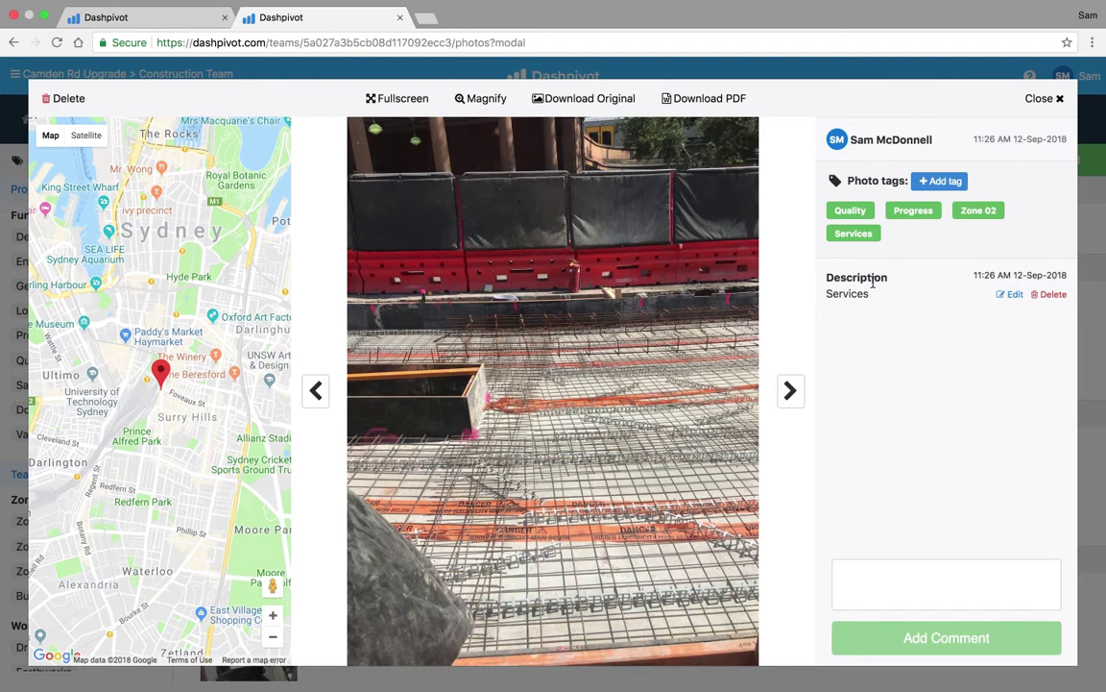
click(872, 582)
text(Progress)
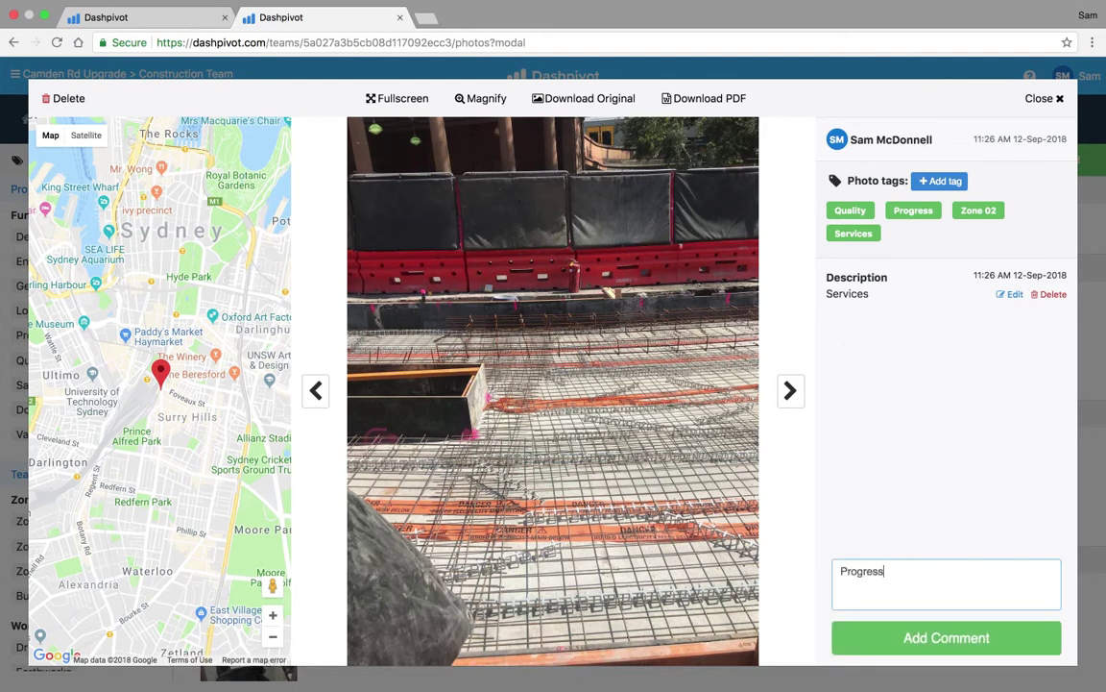
click(988, 646)
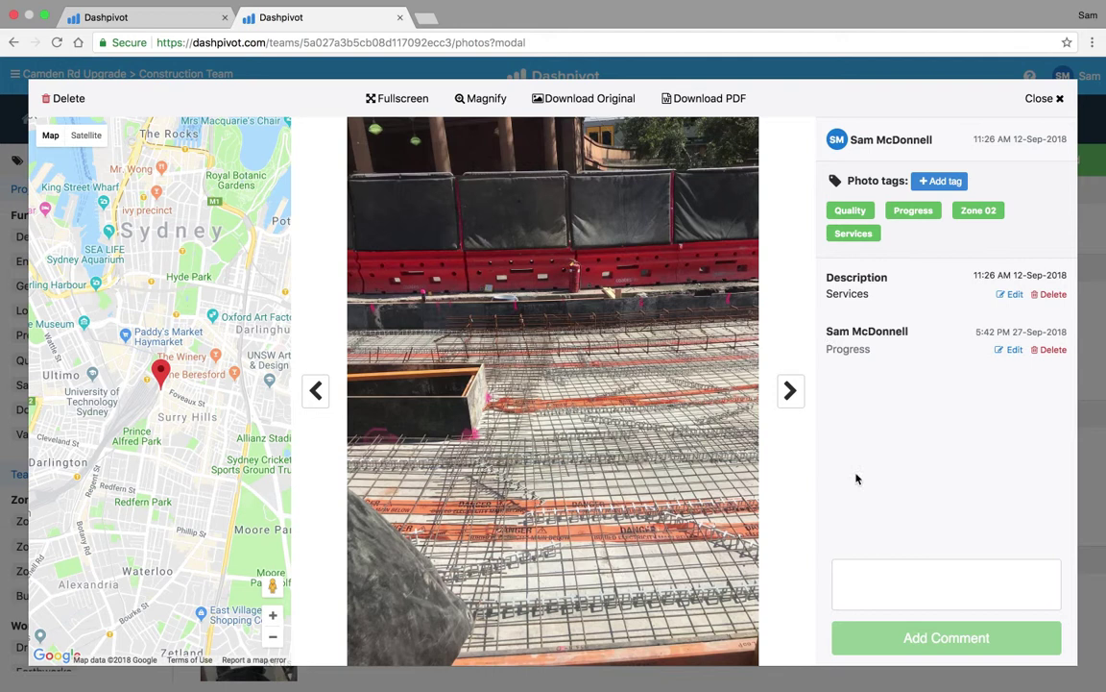
Step: Edit the comment so it reads CH-420 and save it
click(1011, 350)
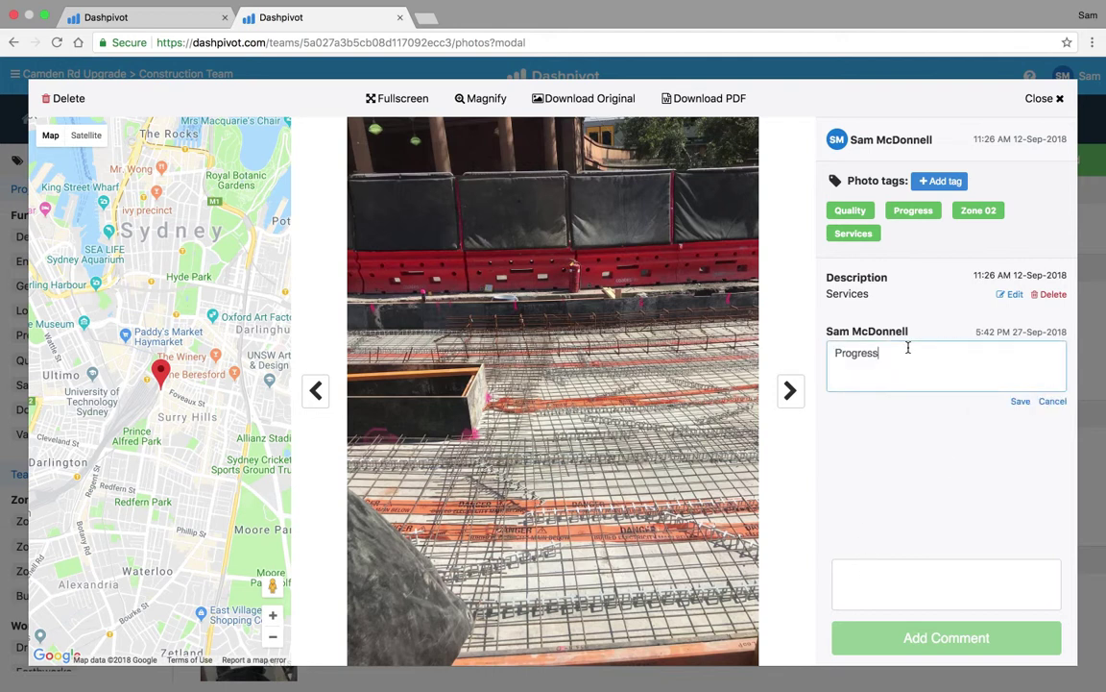
key(super+a)
text(CH)
click(1021, 401)
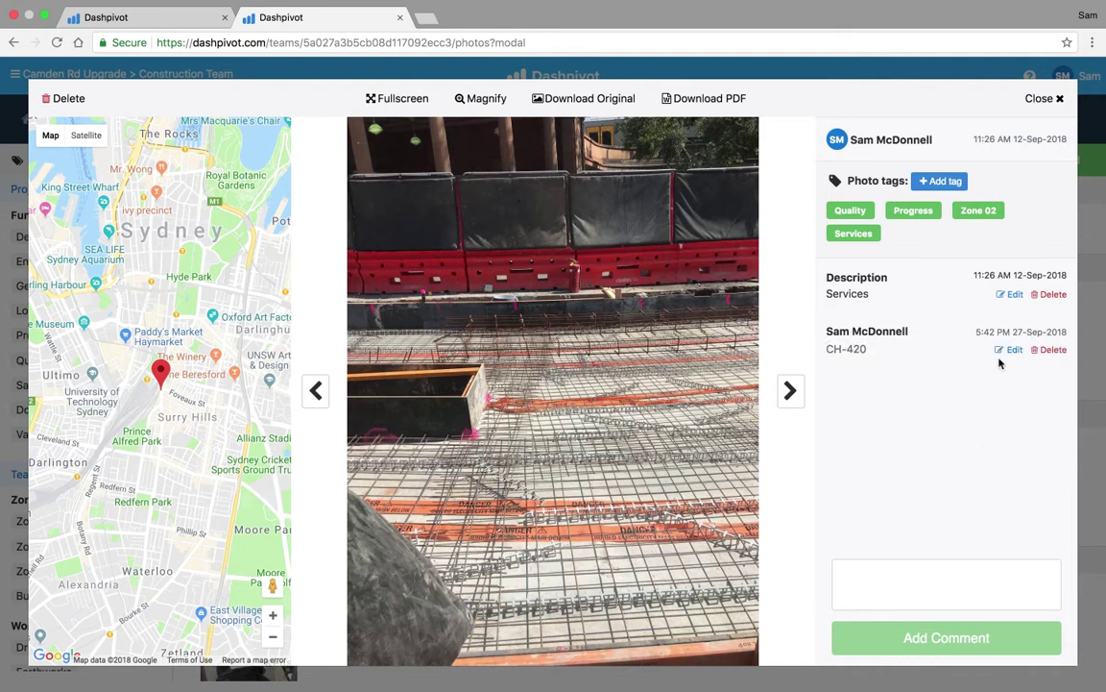
Step: Back in the feed, search site notes for CH-420, then clear the search
click(1041, 100)
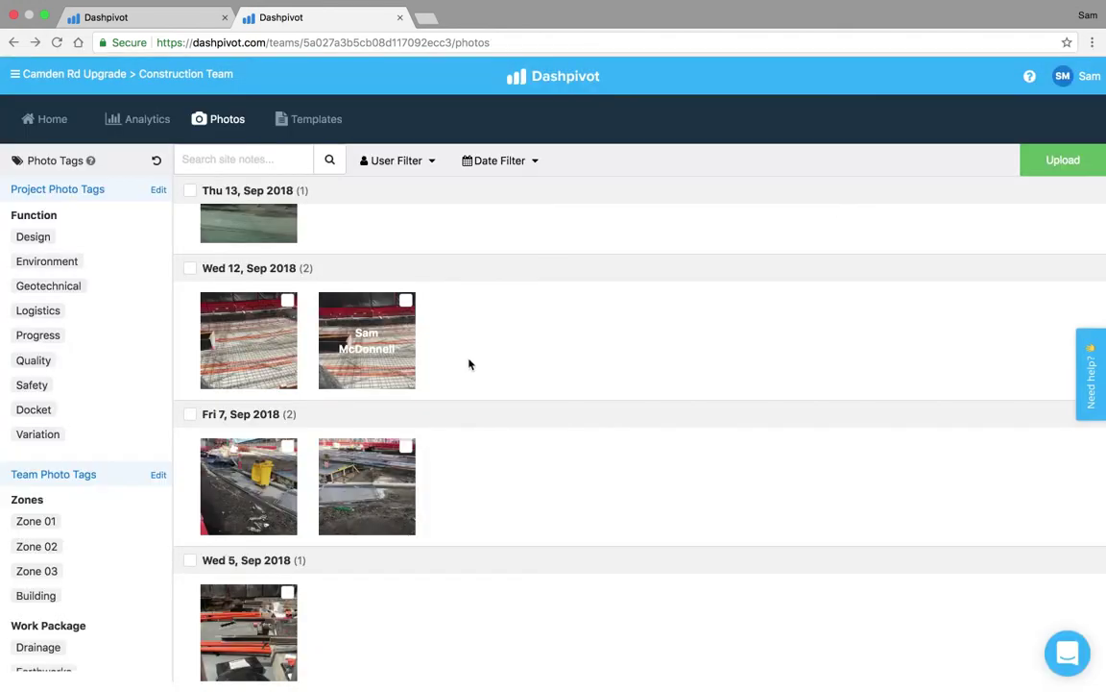
click(224, 154)
text(CH)
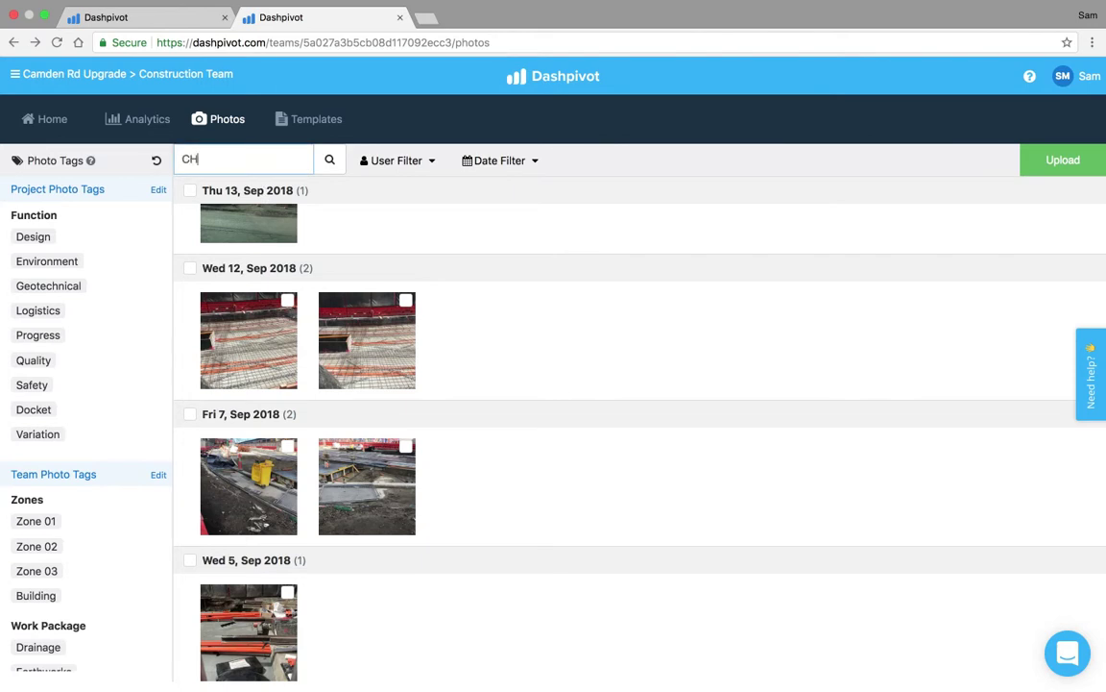
text(-420)
key(Return)
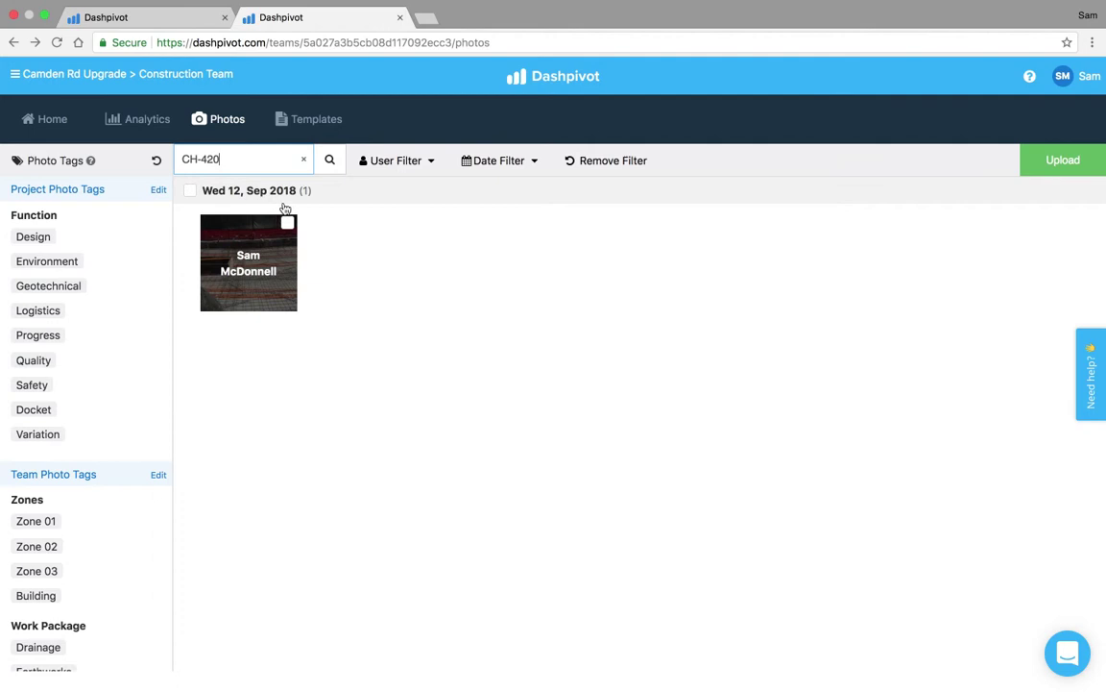
click(304, 162)
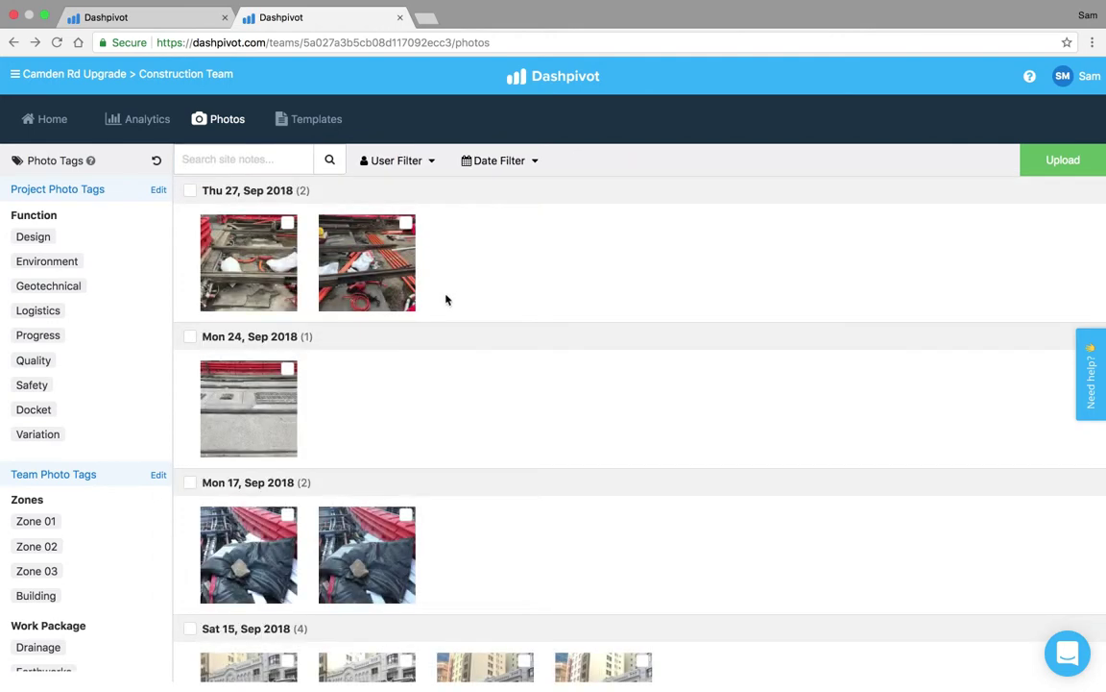
Step: Toggle the Safety tag filter off again, then filter by the Zone 01 and Quality tags
click(39, 390)
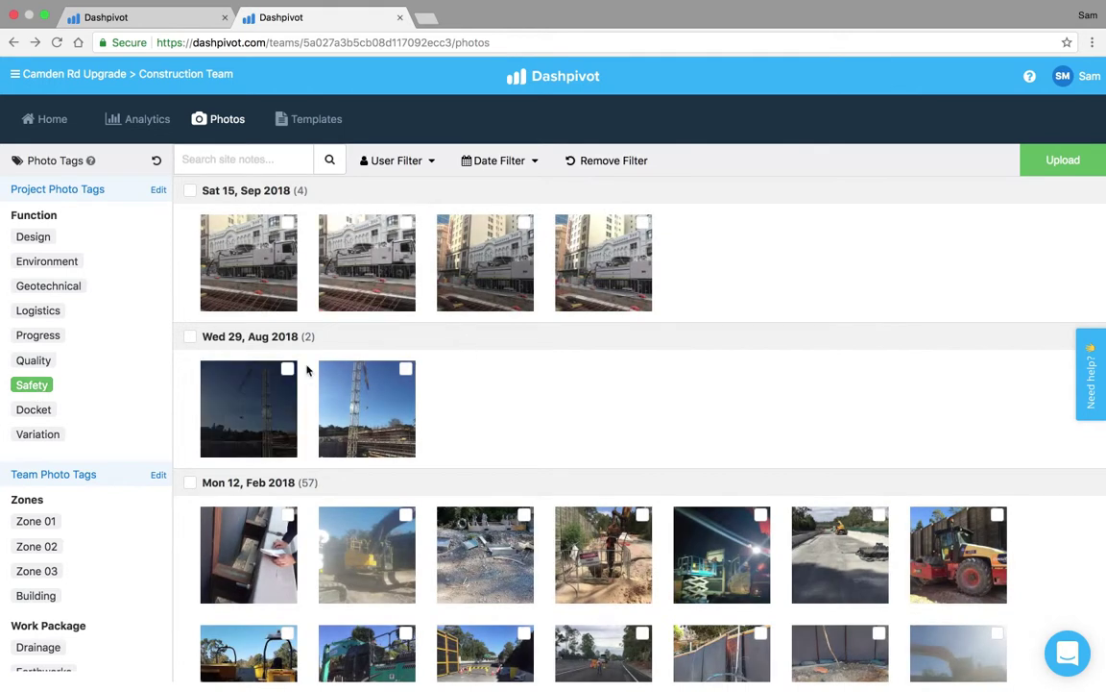
click(38, 386)
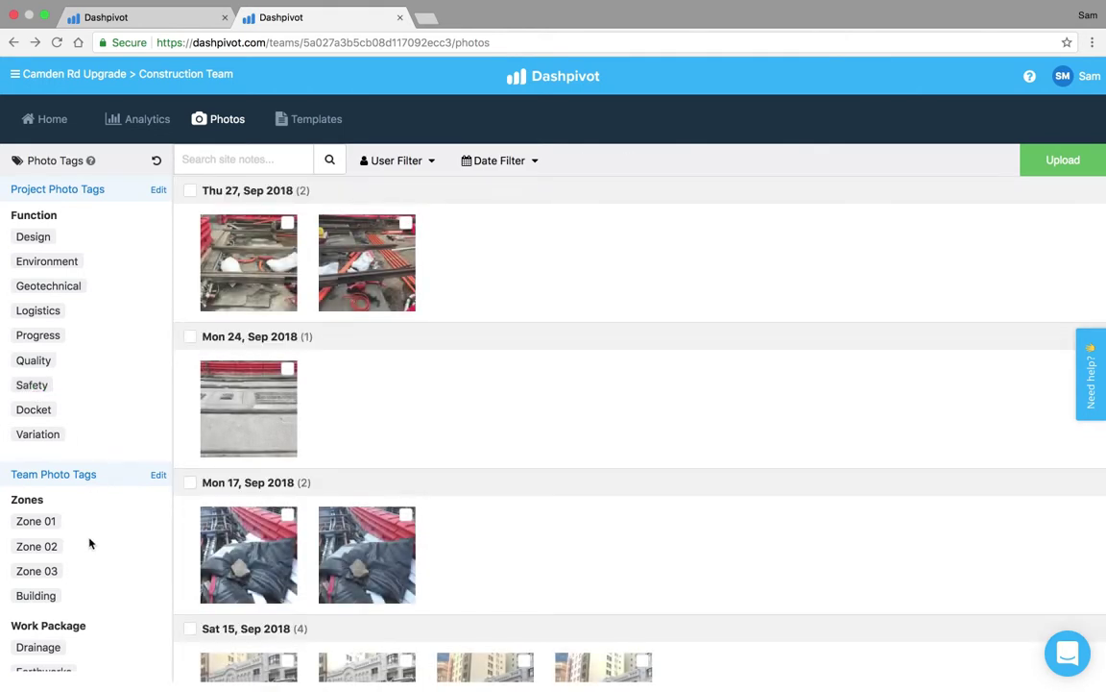
click(46, 522)
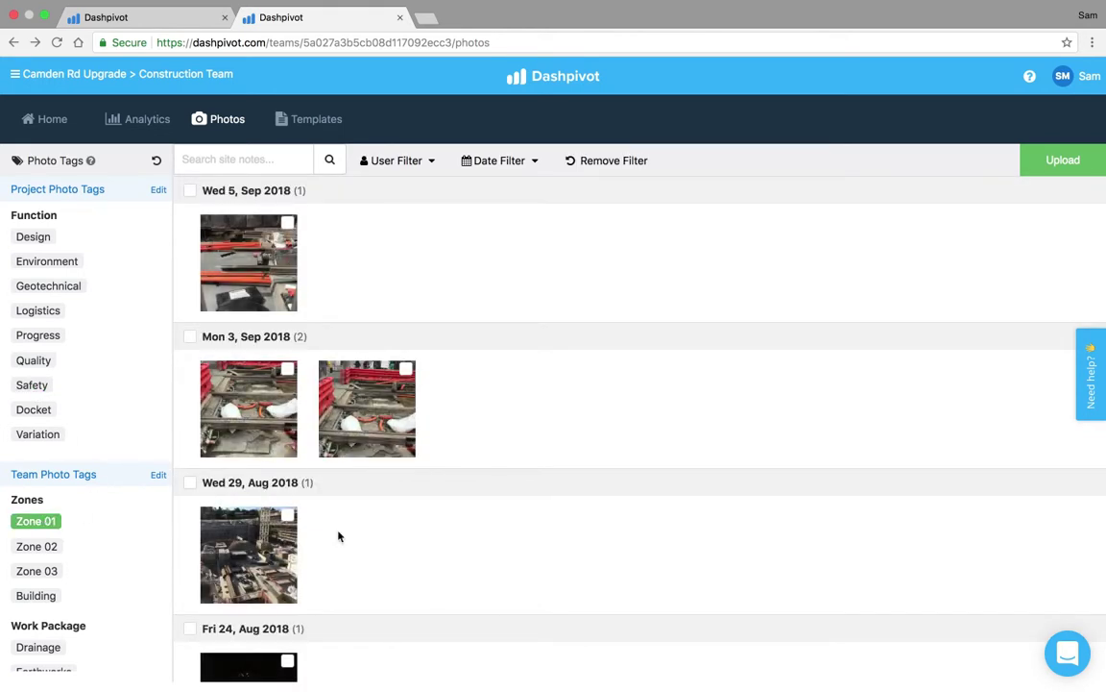
scroll(106, 501, down, 3)
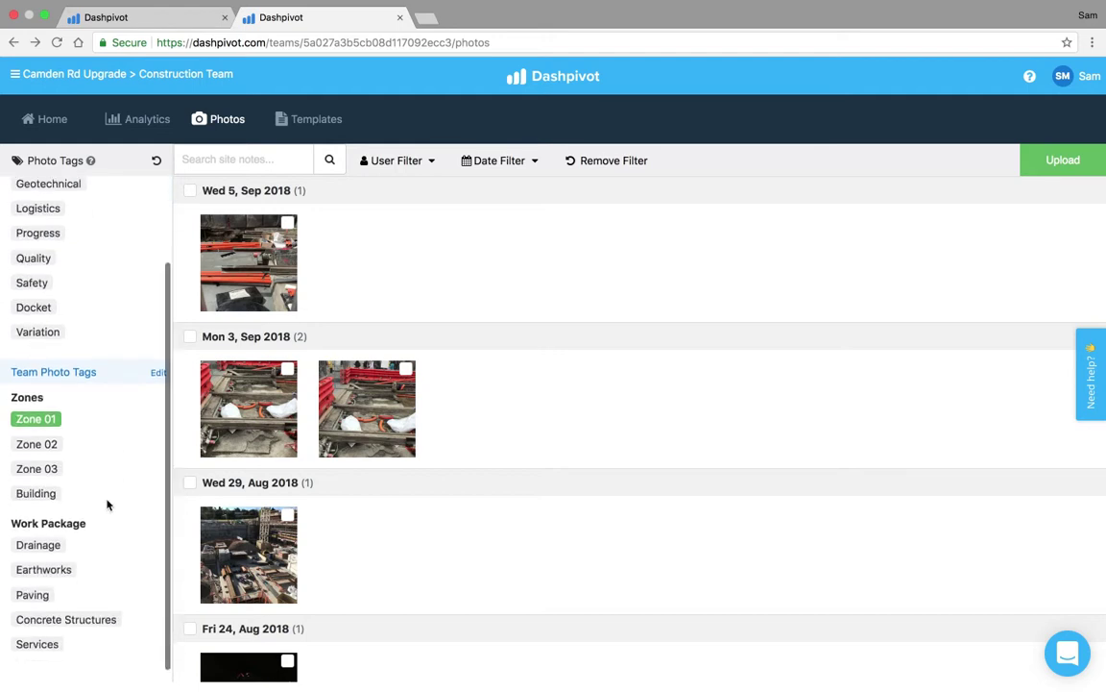
scroll(107, 504, up, 2)
scroll(107, 504, up, 1)
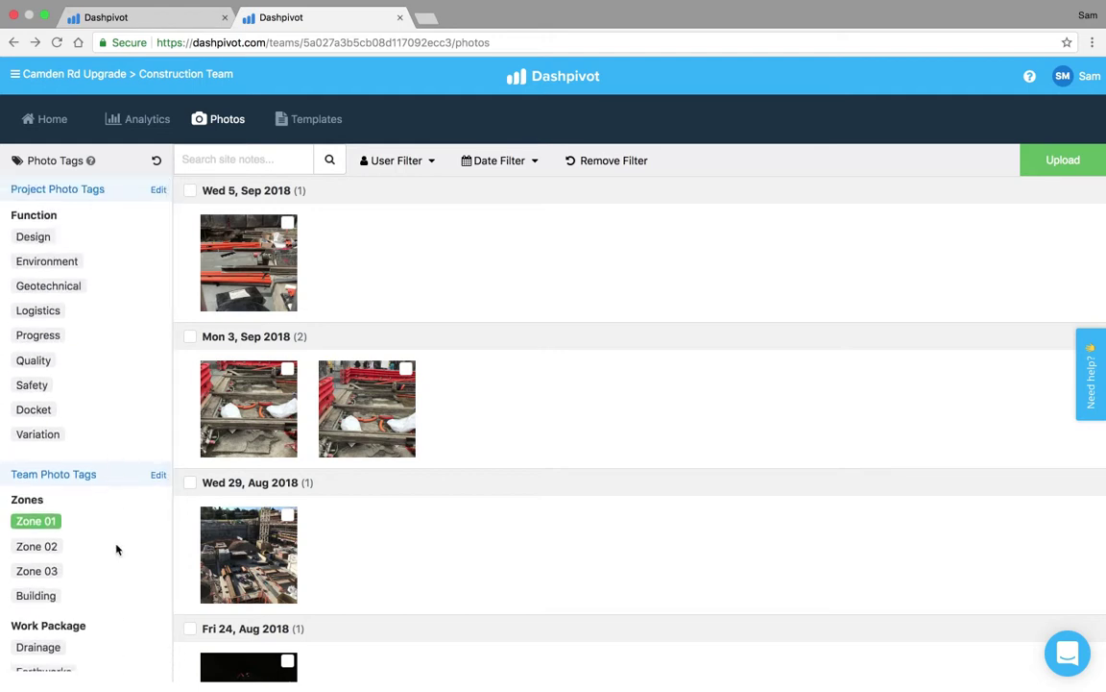
click(40, 363)
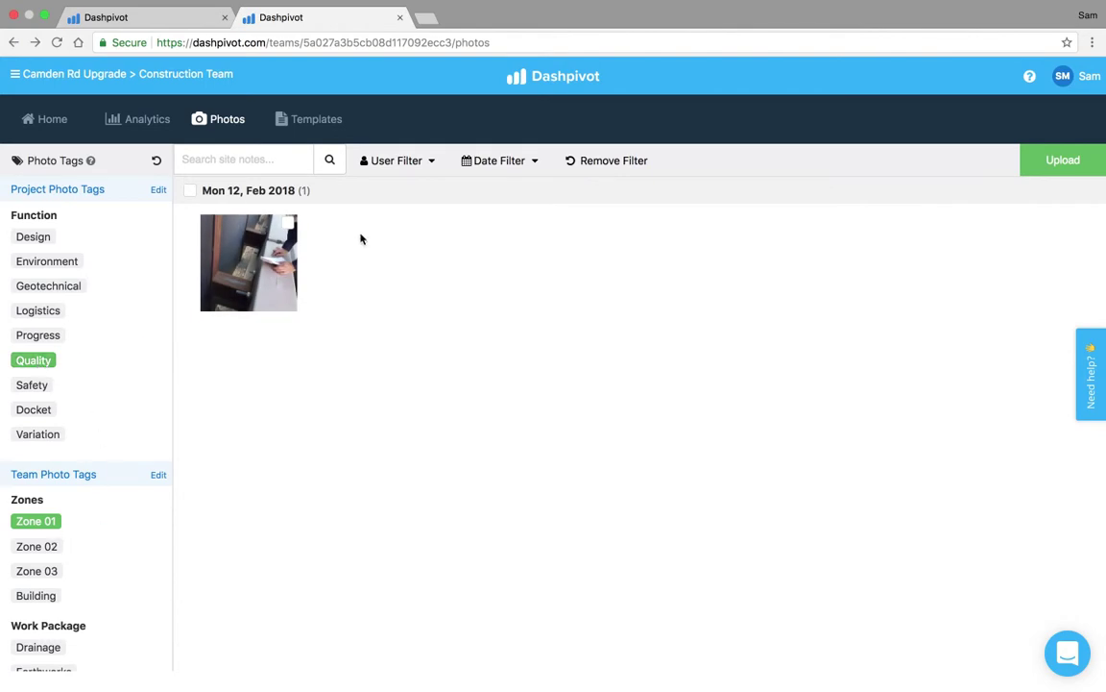
Step: Try the Date Filter start-date calendar and the User Filter, closing both without applying
click(509, 162)
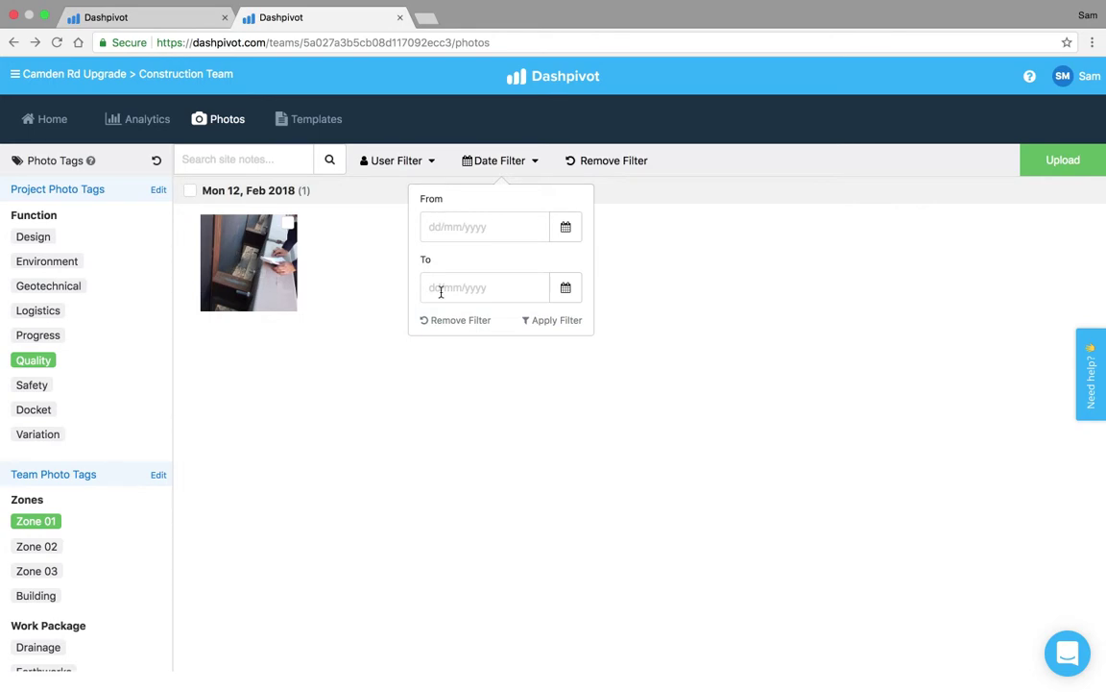
click(557, 233)
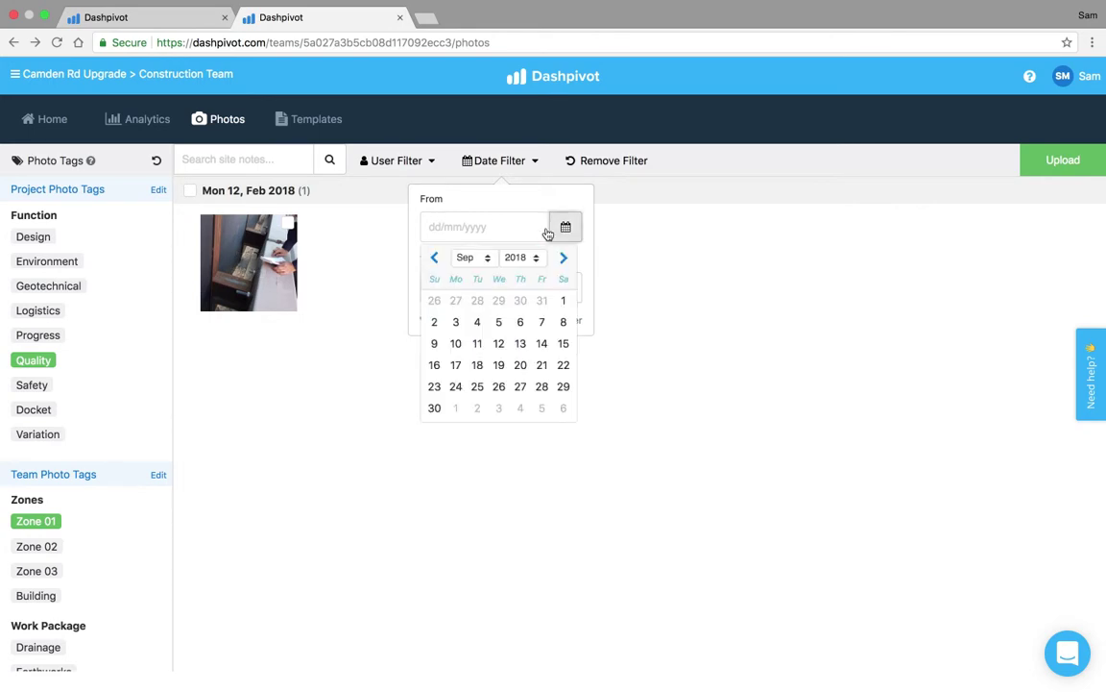
click(475, 257)
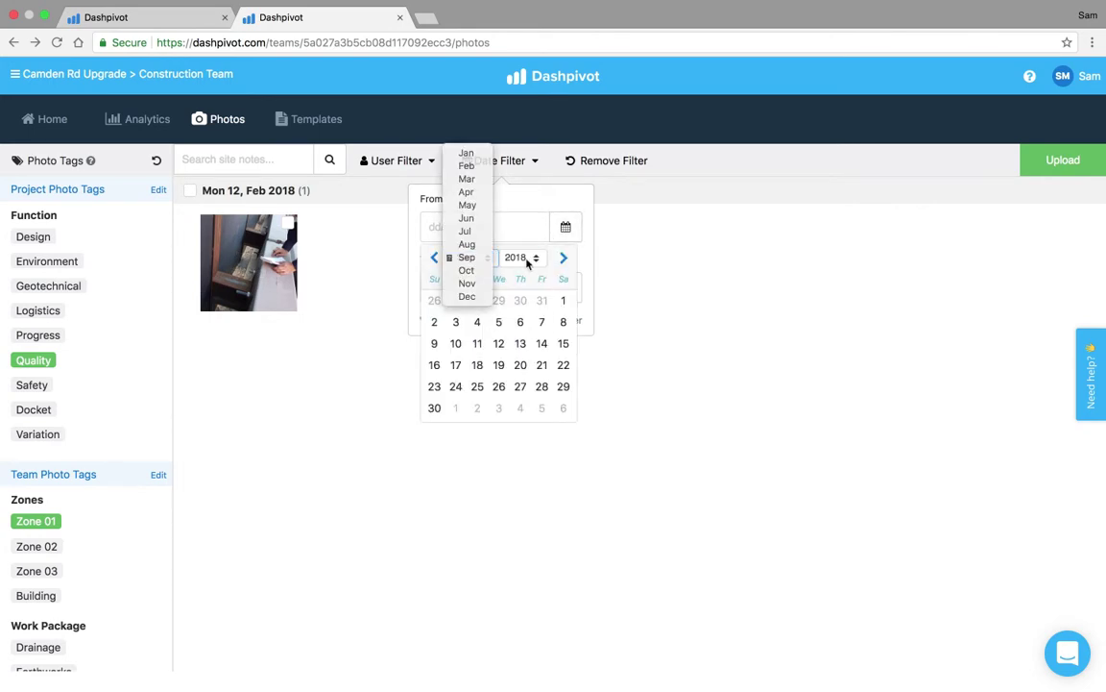
click(527, 262)
click(569, 227)
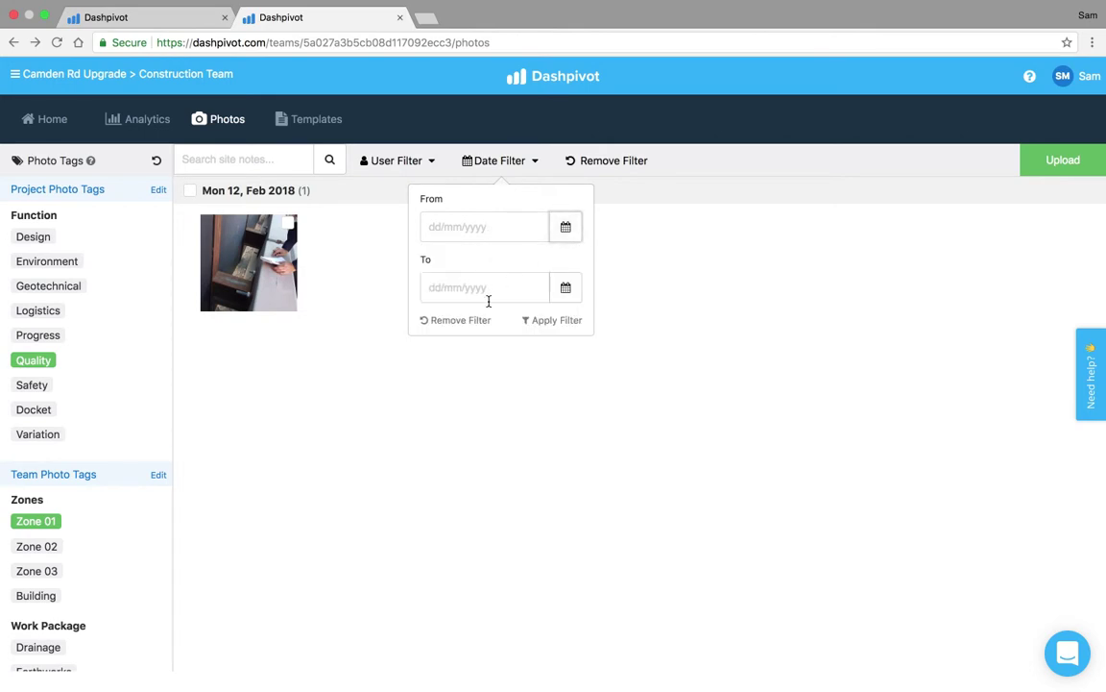
click(403, 160)
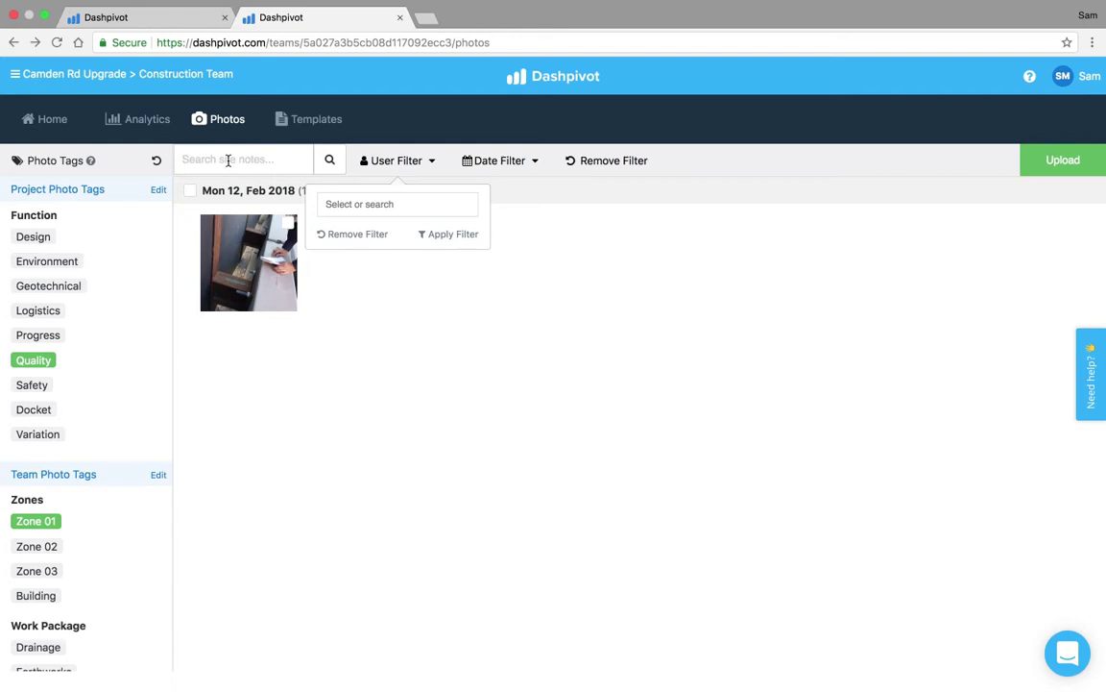
click(538, 211)
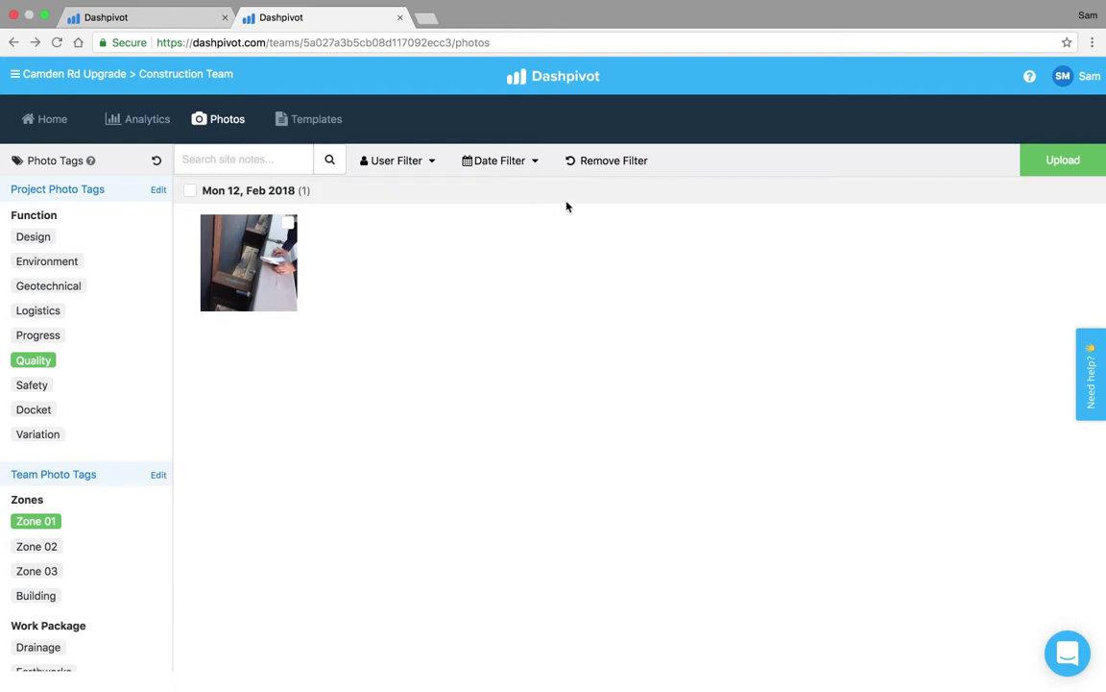
click(156, 162)
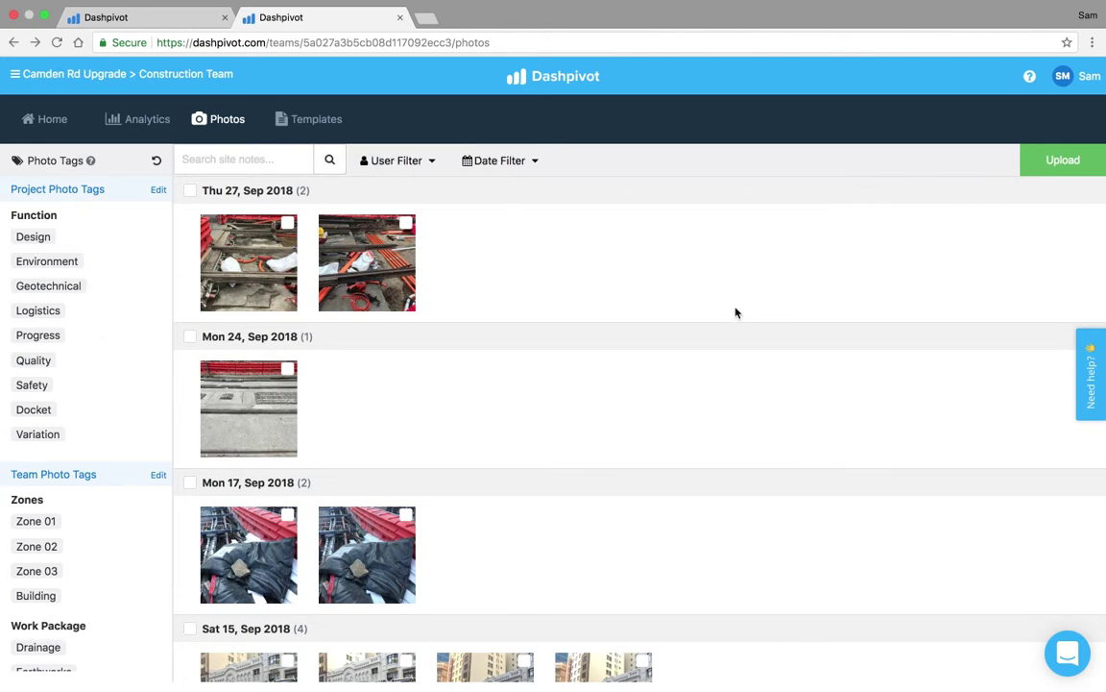
Step: On Your First Project's photos page, start an upload and browse the computer for files
click(174, 21)
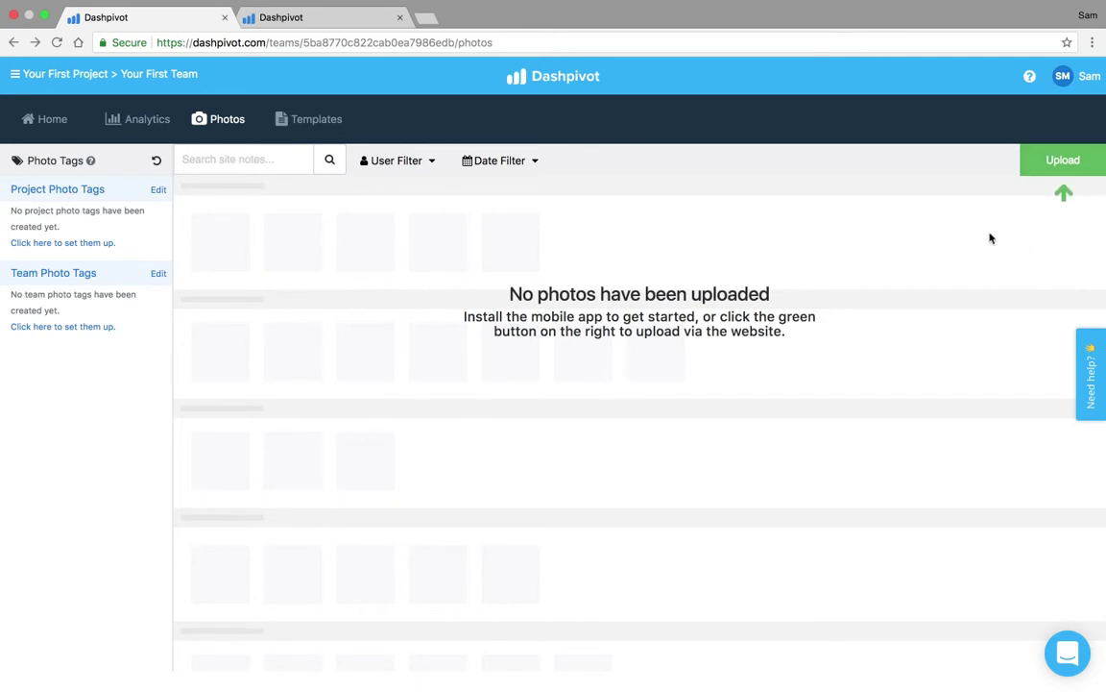
click(1052, 165)
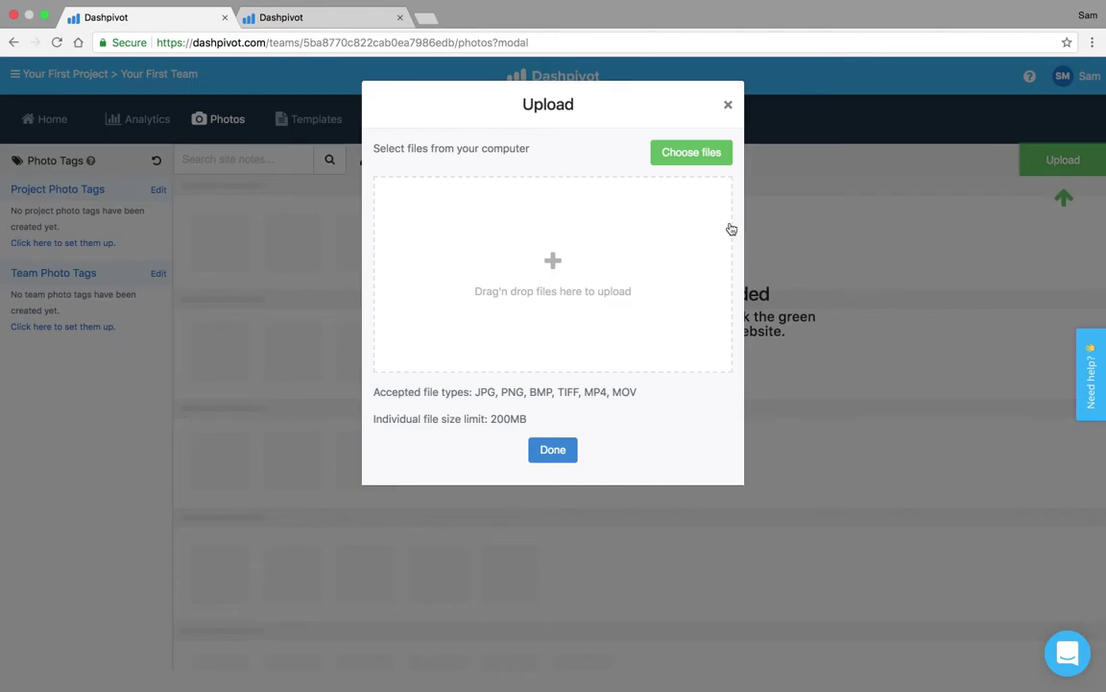
click(695, 155)
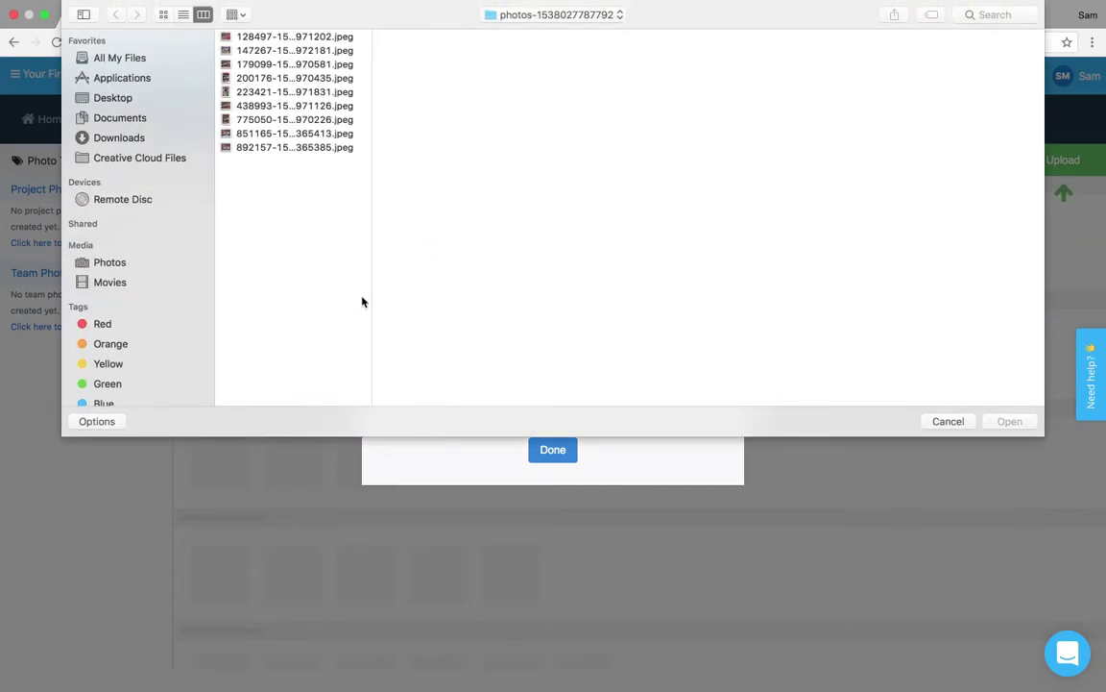
Step: Select all nine site photo jpegs and upload them
click(271, 39)
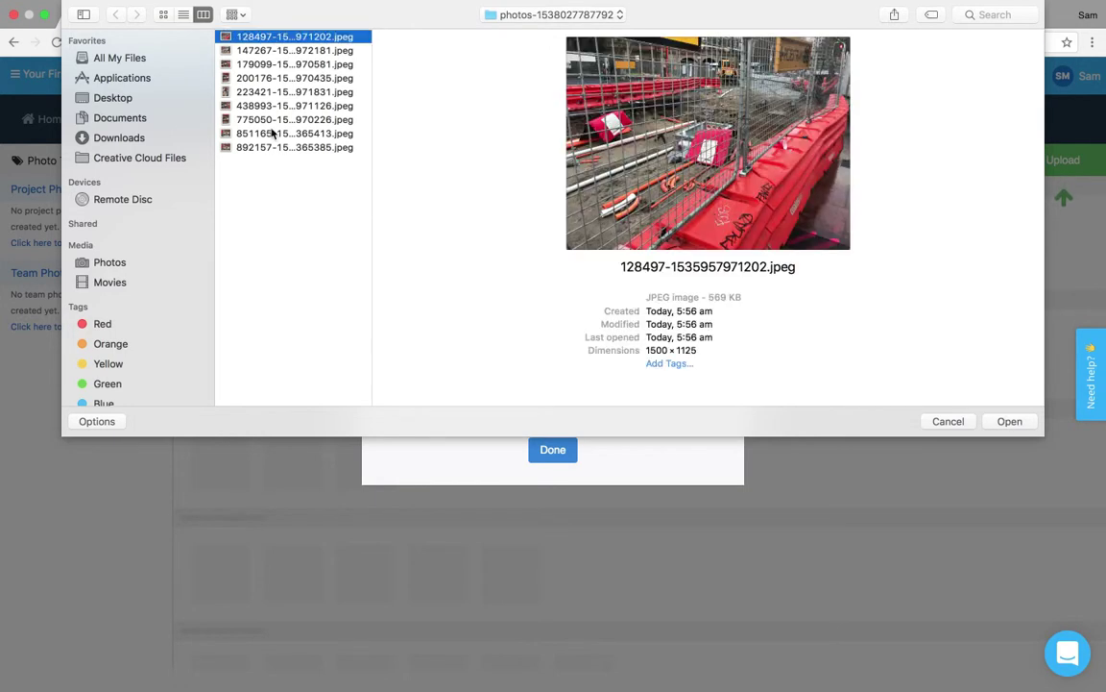
shift+click(279, 147)
click(1007, 423)
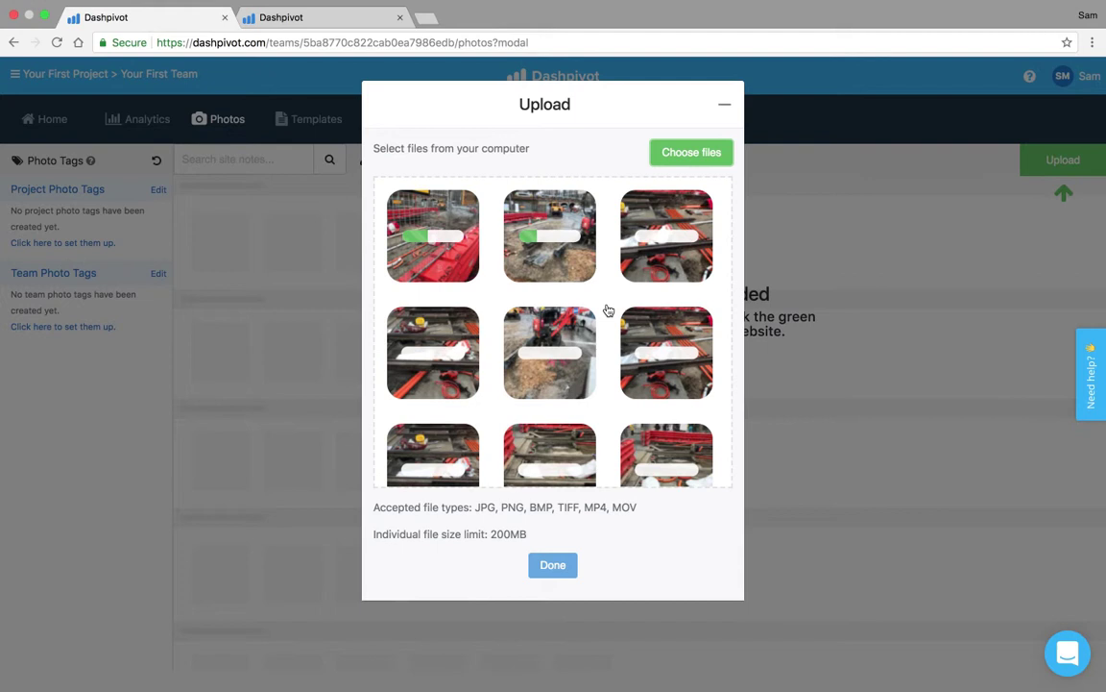
scroll(610, 309, down, 1)
scroll(608, 310, up, 1)
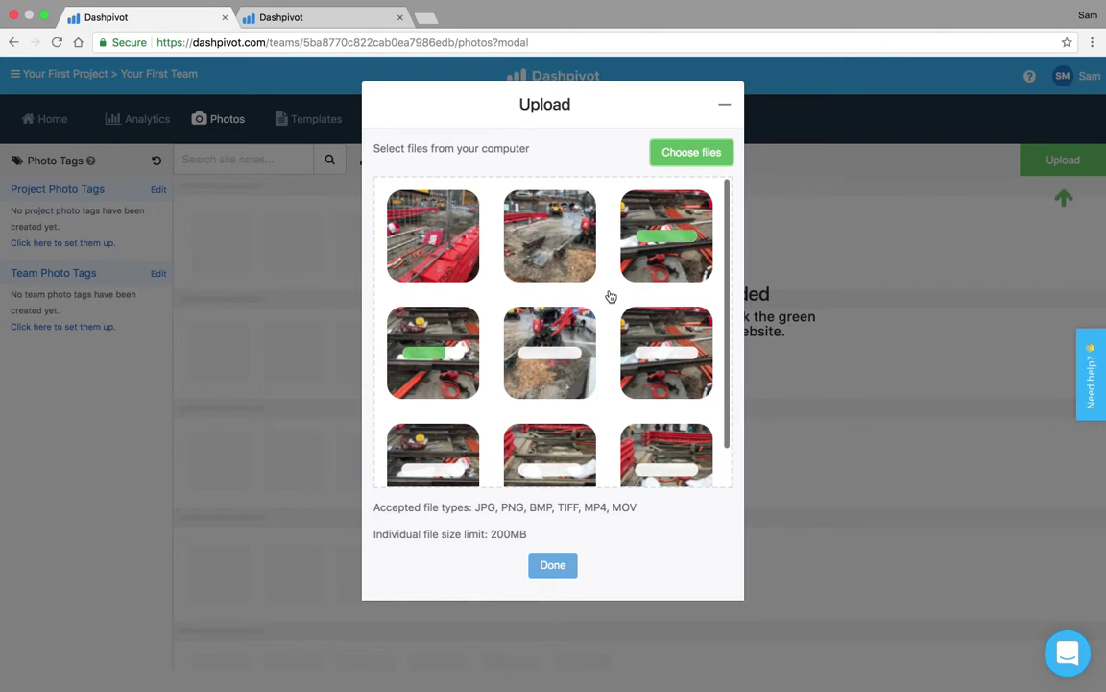
Step: Minimize the Upload dialog so the nine photos finish uploading in the background
click(725, 109)
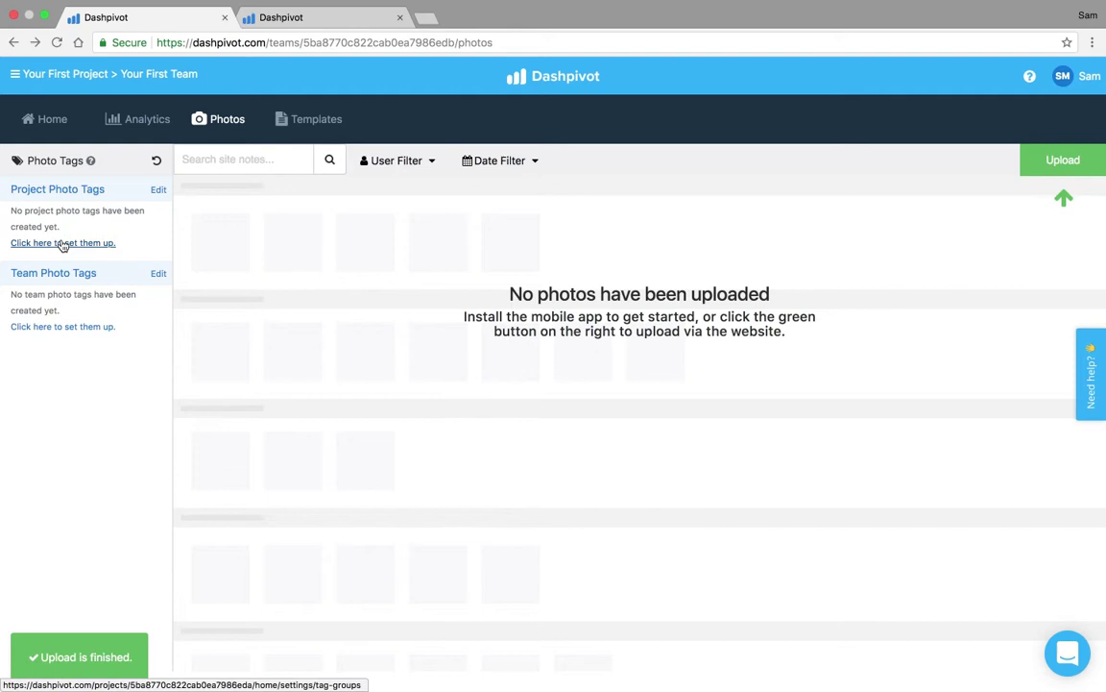
Step: Create a project tag group named Function with tags Safety, Quality and Environment
click(159, 191)
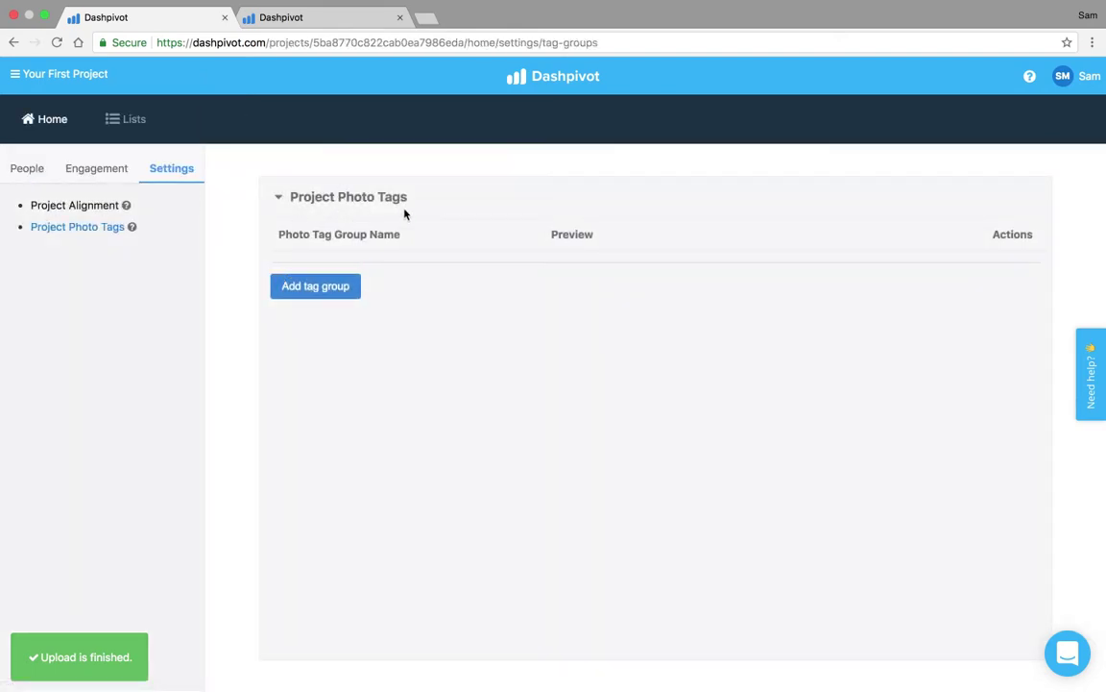
click(314, 291)
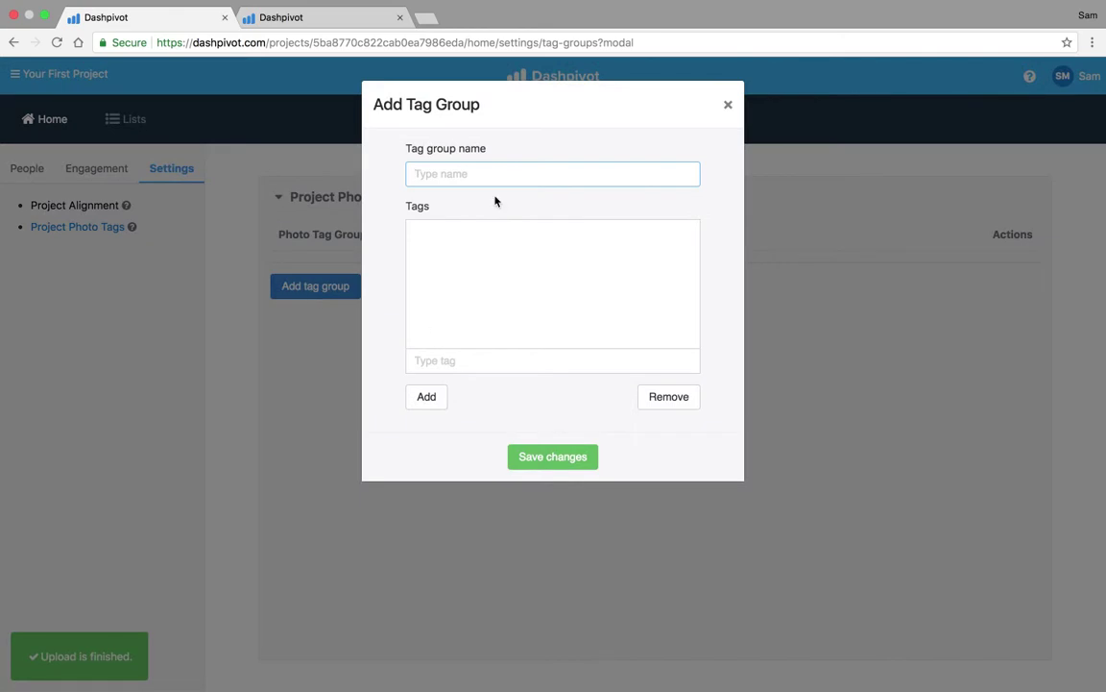
text(Function)
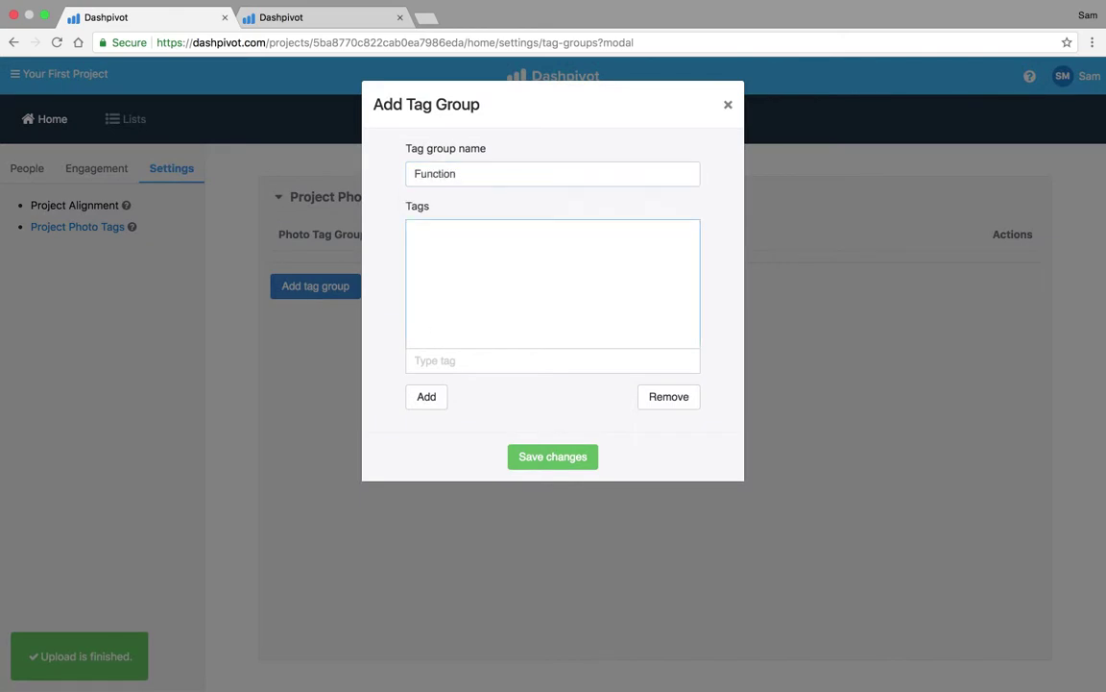
click(449, 357)
text(Safety)
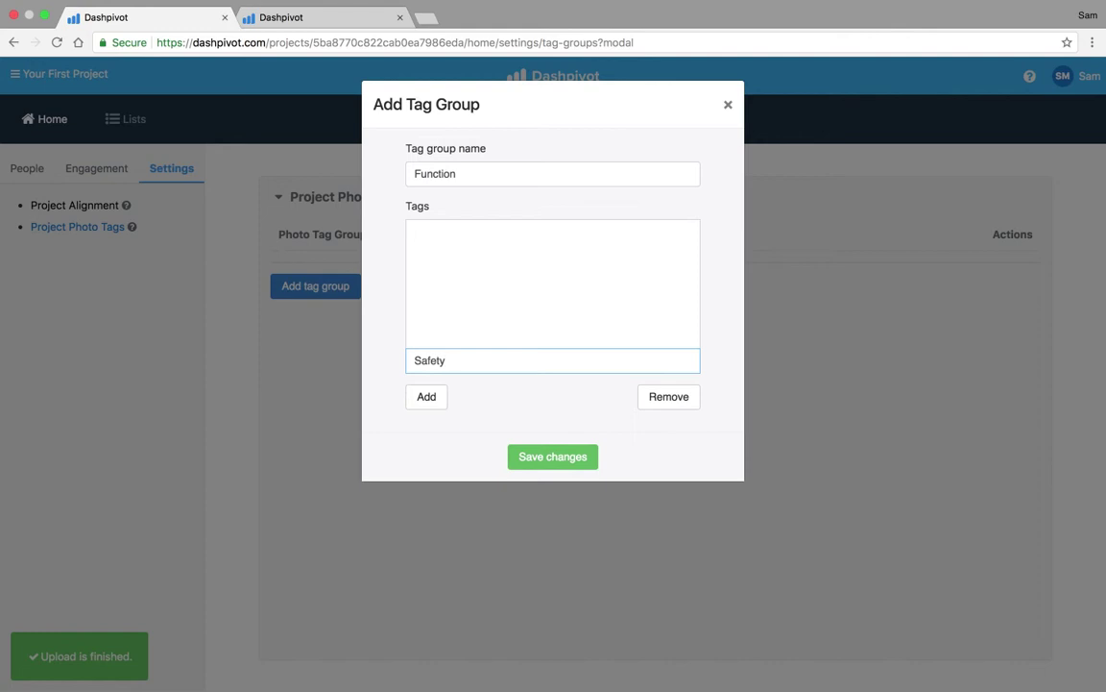
key(Return)
text(Quality)
key(Return)
text(En)
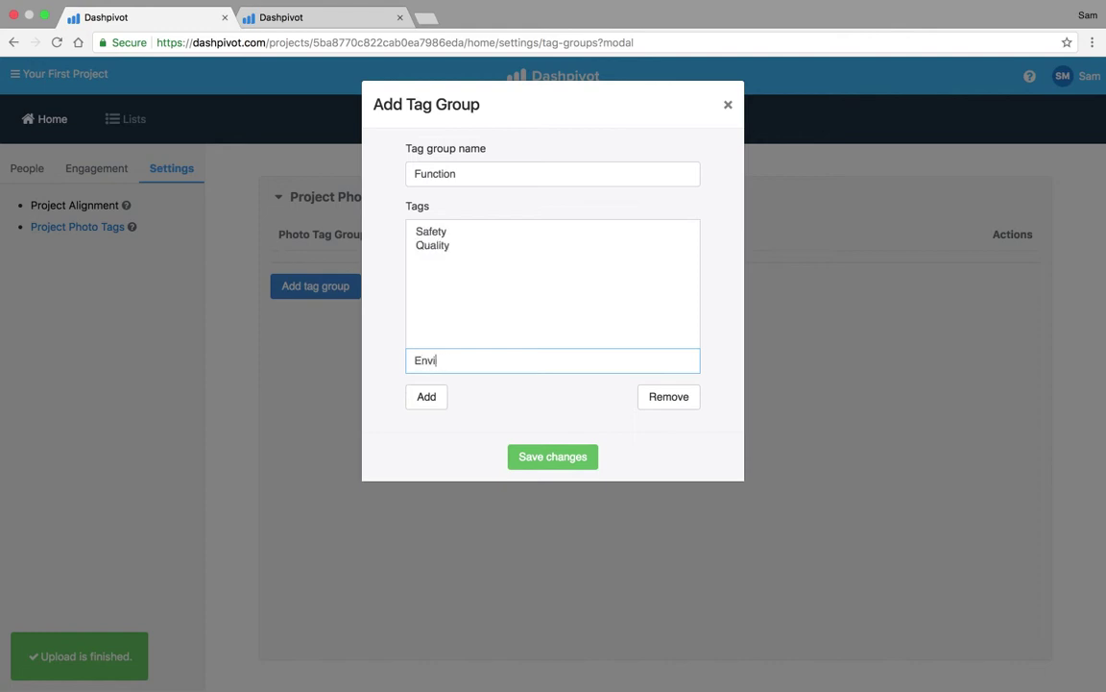
text(vironment)
key(Return)
Step: Add the tags Commercial, Delays and Progress to Function and save the group
text(Comme)
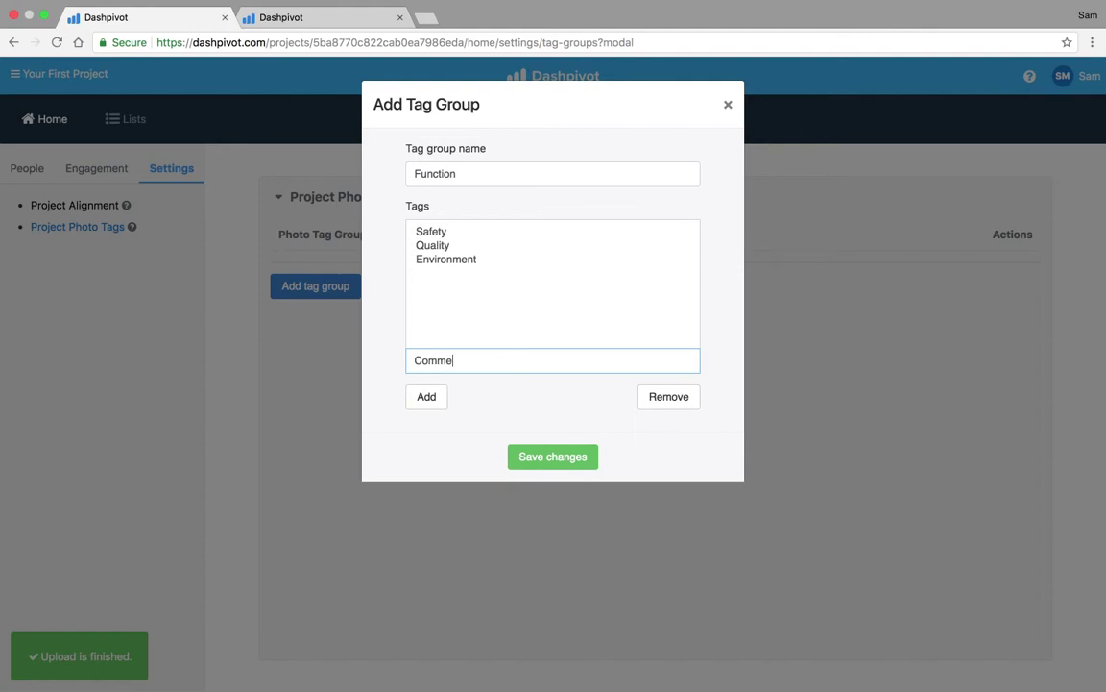
text(rcial)
key(Return)
text(Delays)
key(Return)
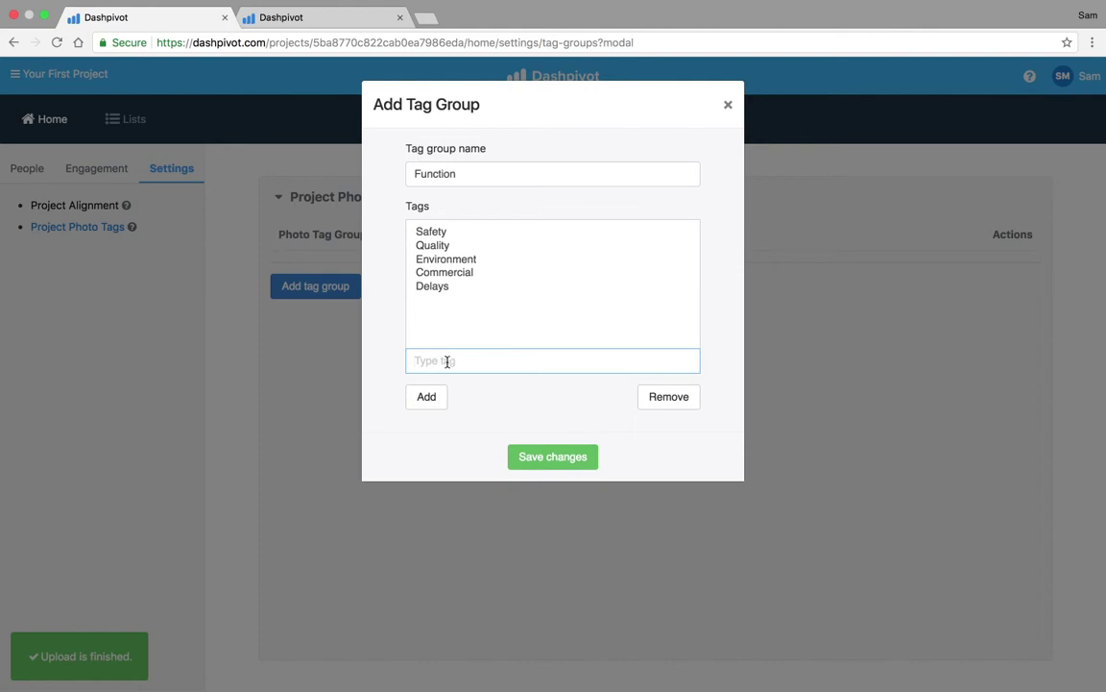
text(Progress)
key(Return)
click(545, 457)
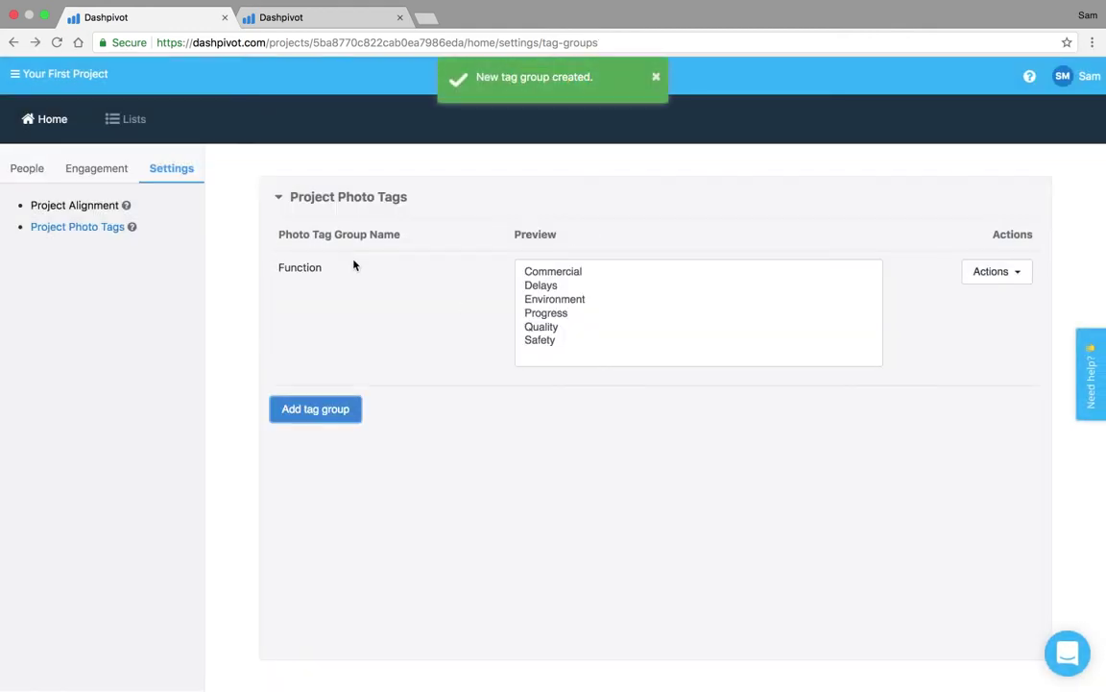
Step: Go to Your First Team's Photos page and open its Team Photo Tags setup
click(69, 85)
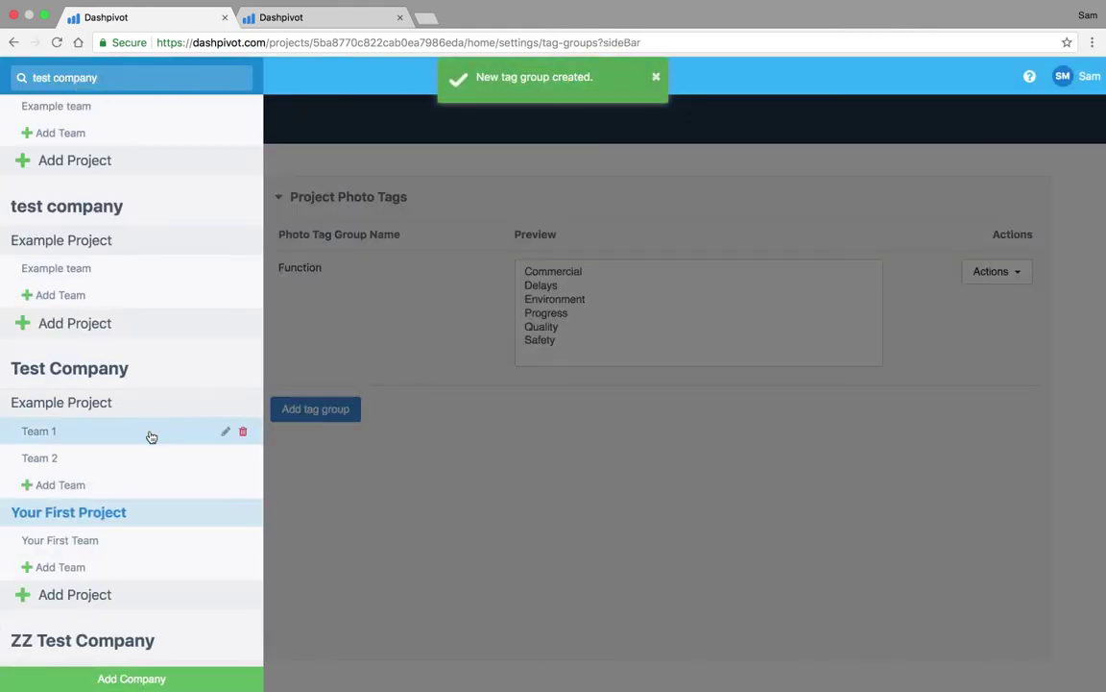
click(102, 546)
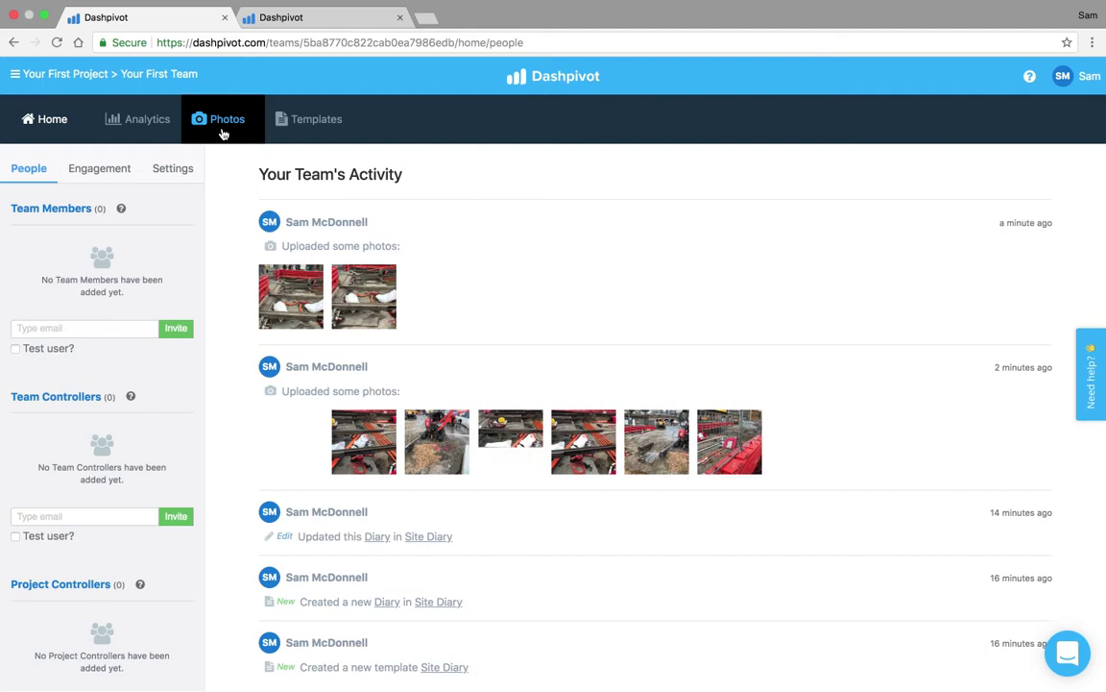
click(223, 132)
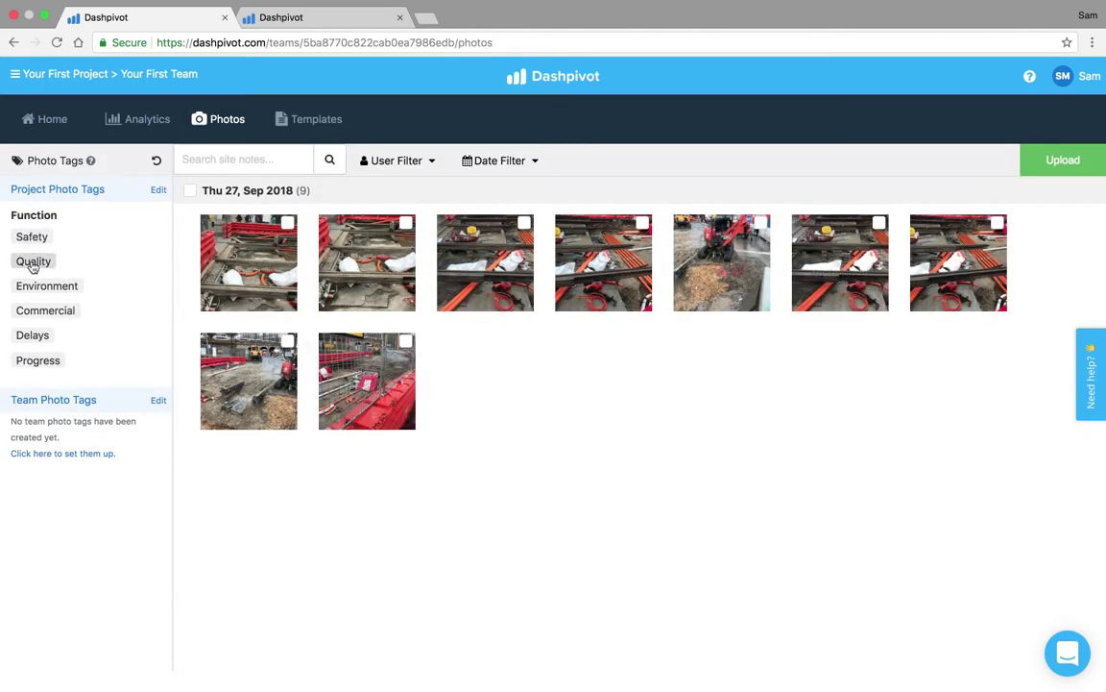
click(70, 457)
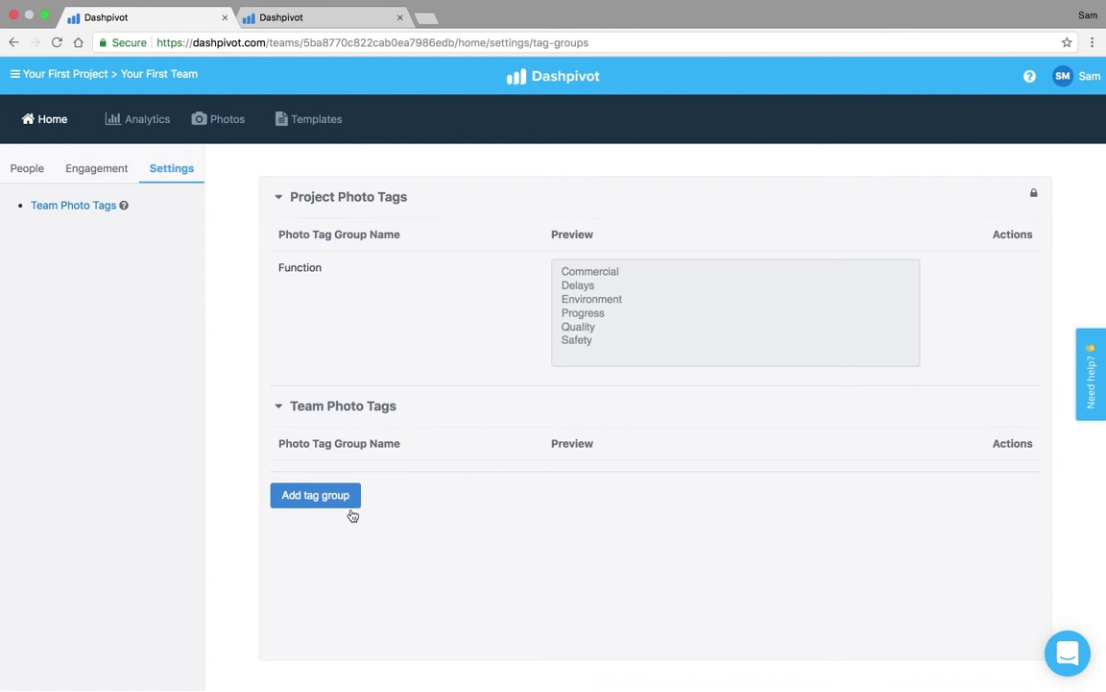
Step: Add a team tag group 'Zone' with tags North, South and East, and save it
click(326, 495)
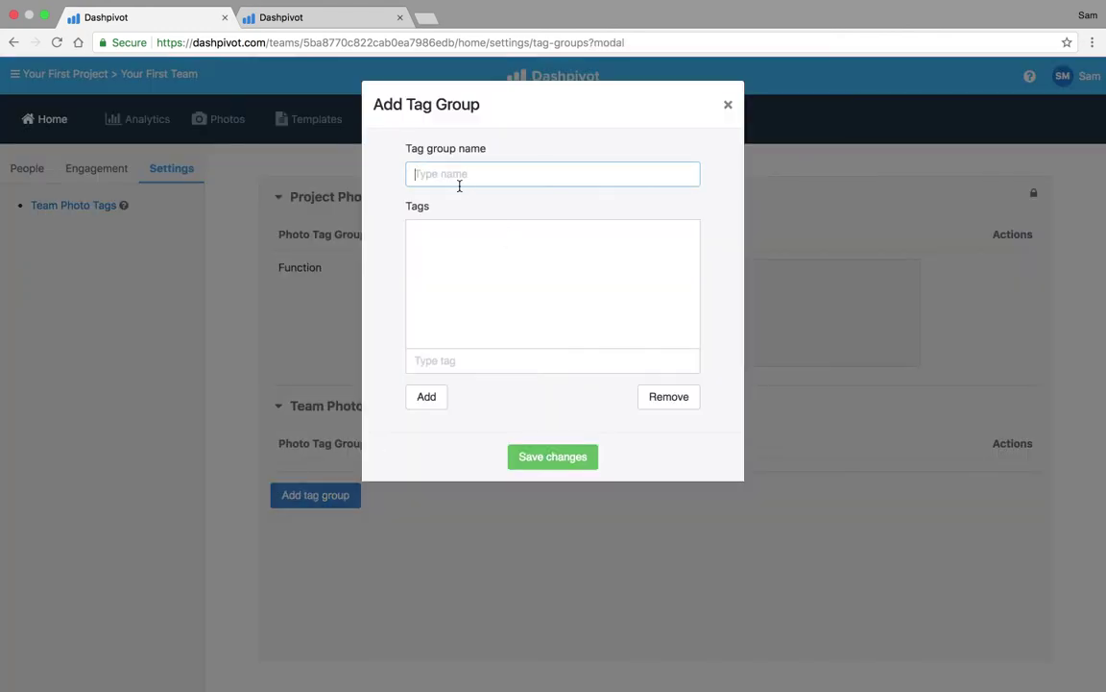
text(Zone)
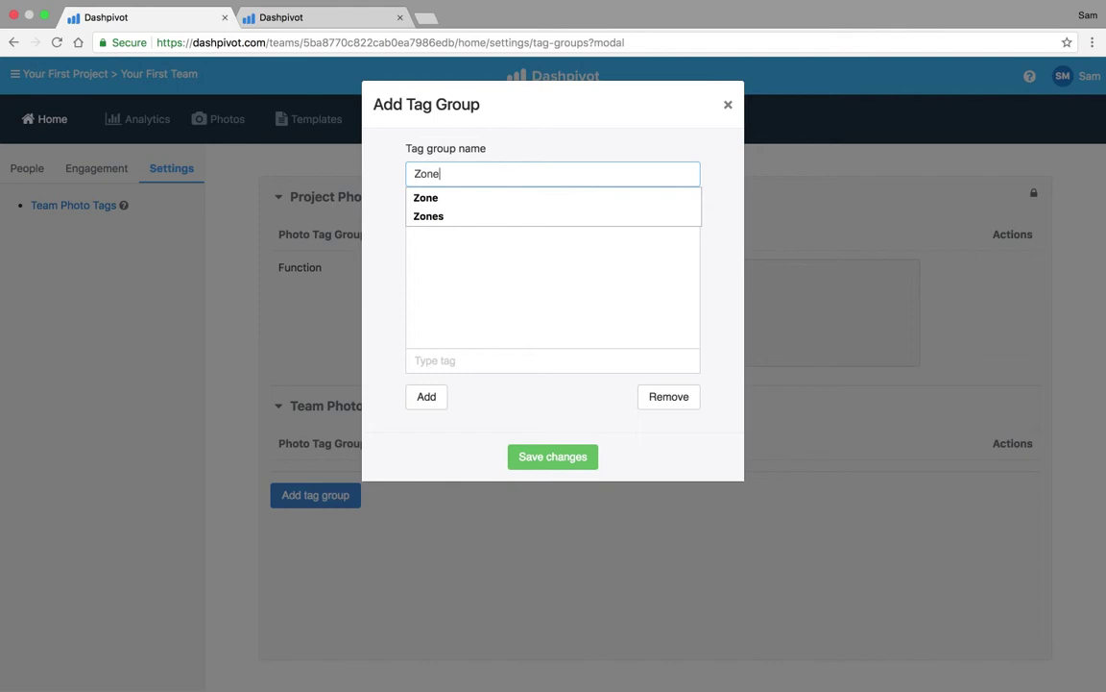
click(457, 360)
text(Zo)
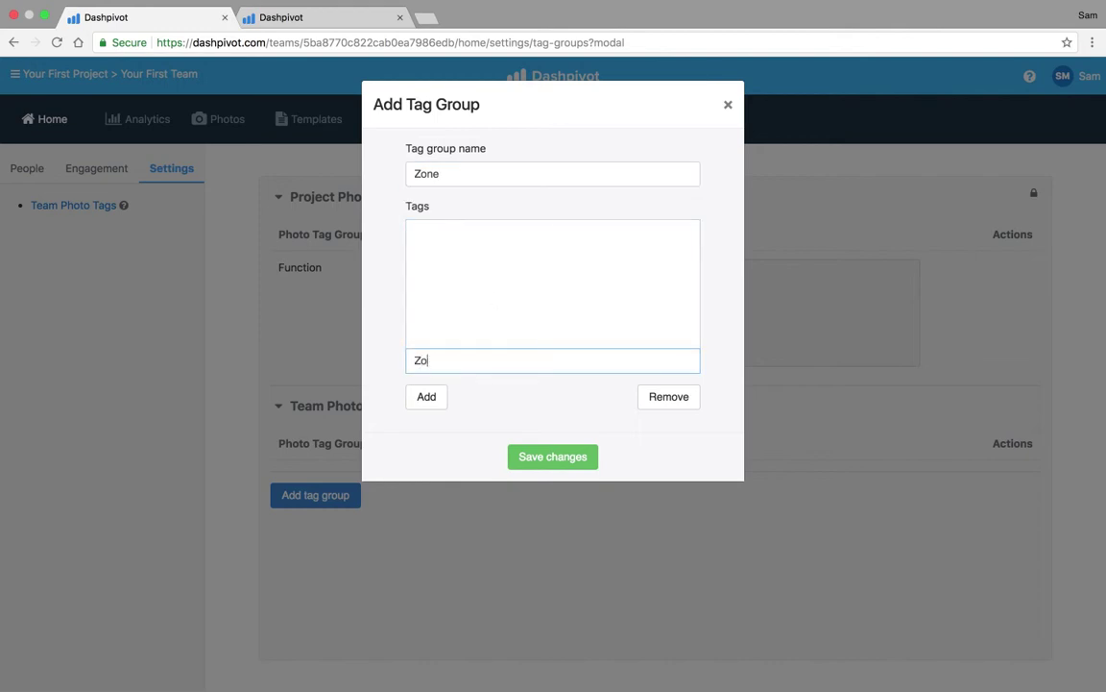
text(ne)
key(super+a)
text(North)
key(Return)
text(South)
key(Return)
text(Eas)
key(Return)
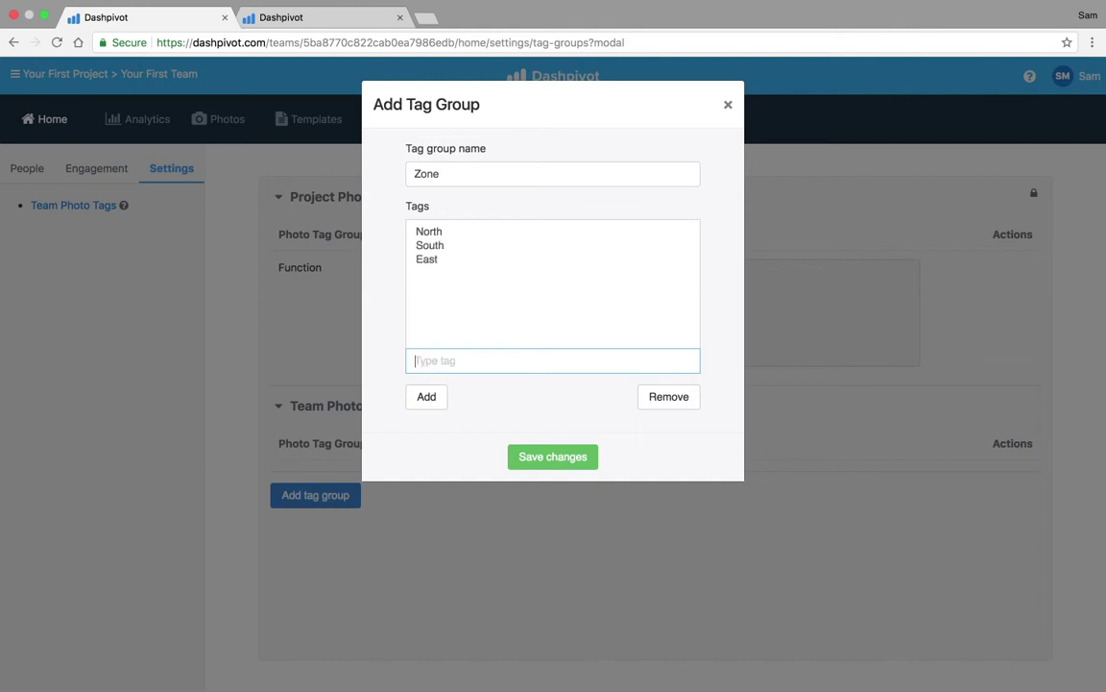
click(523, 457)
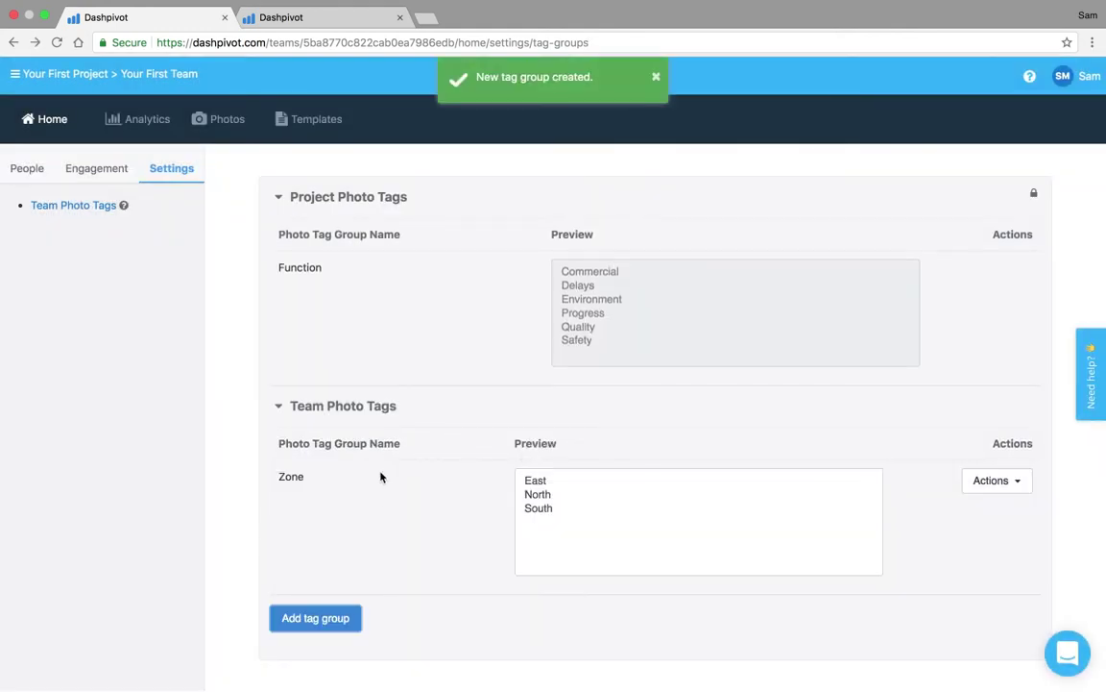
Step: Start a Work Types tag group with tags Earthworks, Drainage and Paving
click(320, 617)
text(Work T)
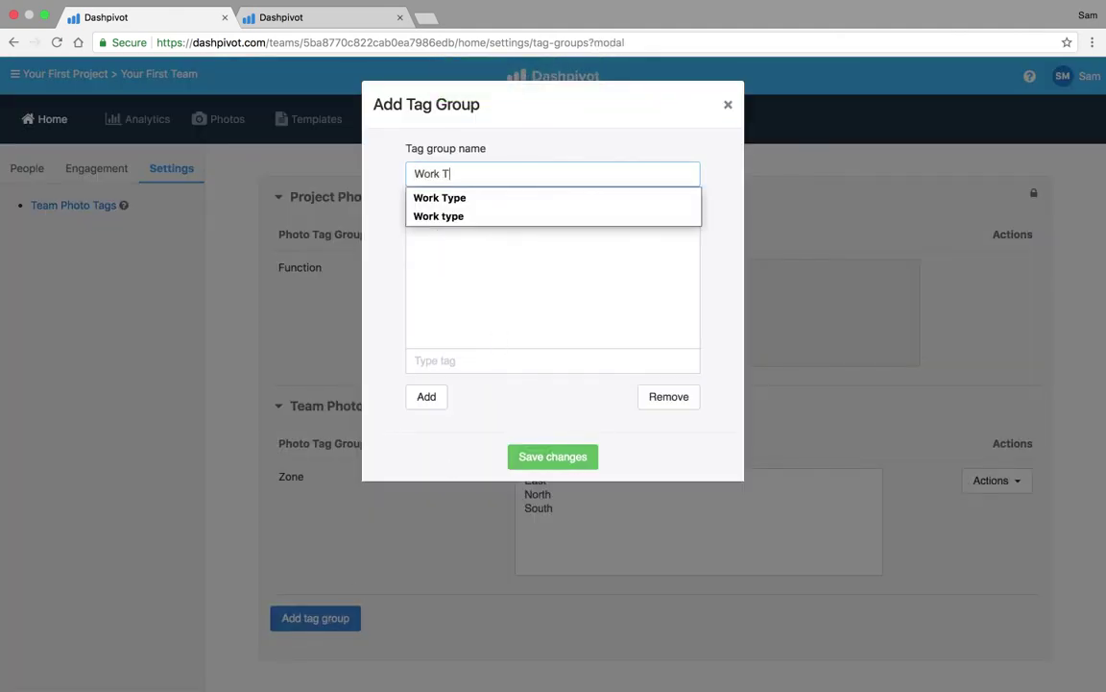
text(ypees)
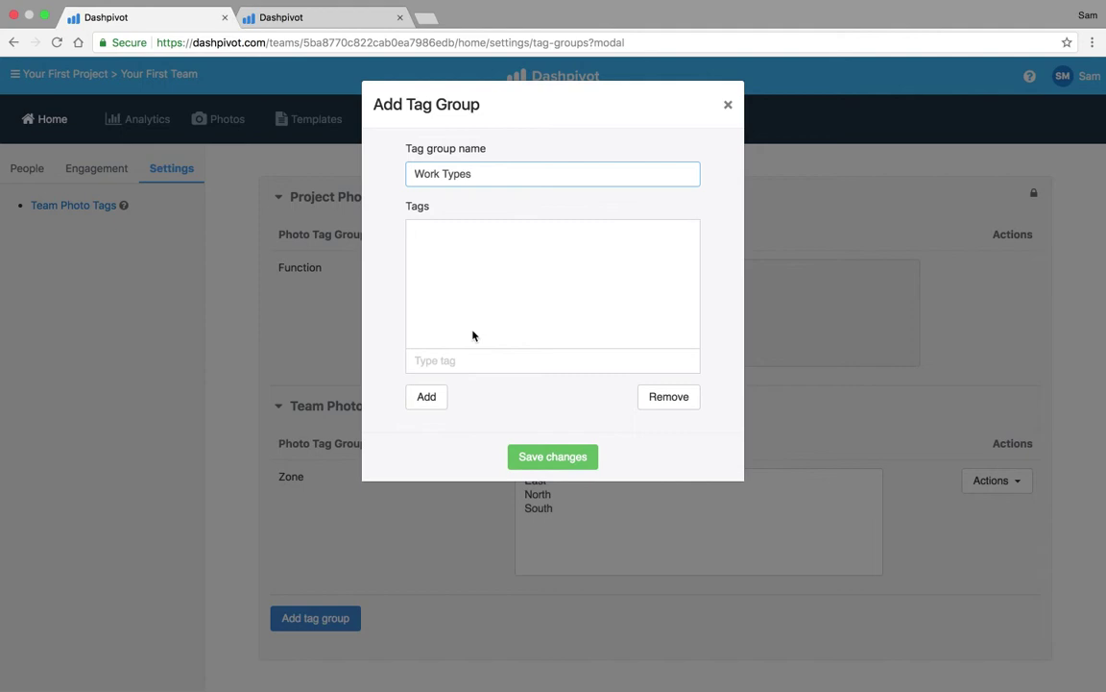
click(450, 351)
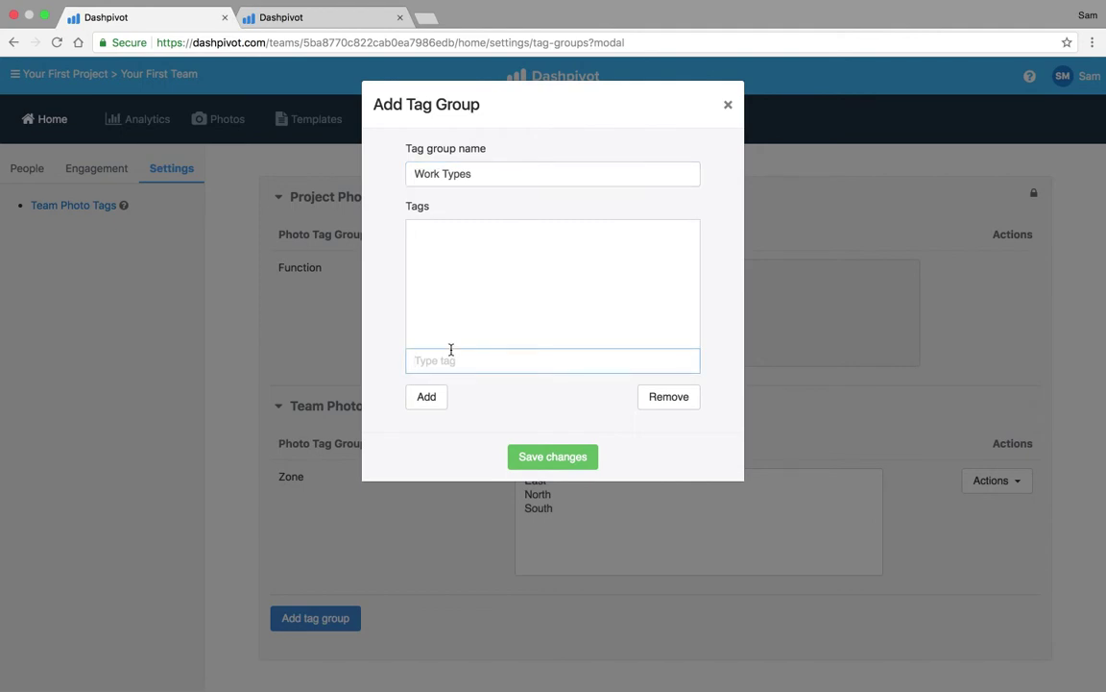
text(Earthworks)
key(Return)
text(Drainage)
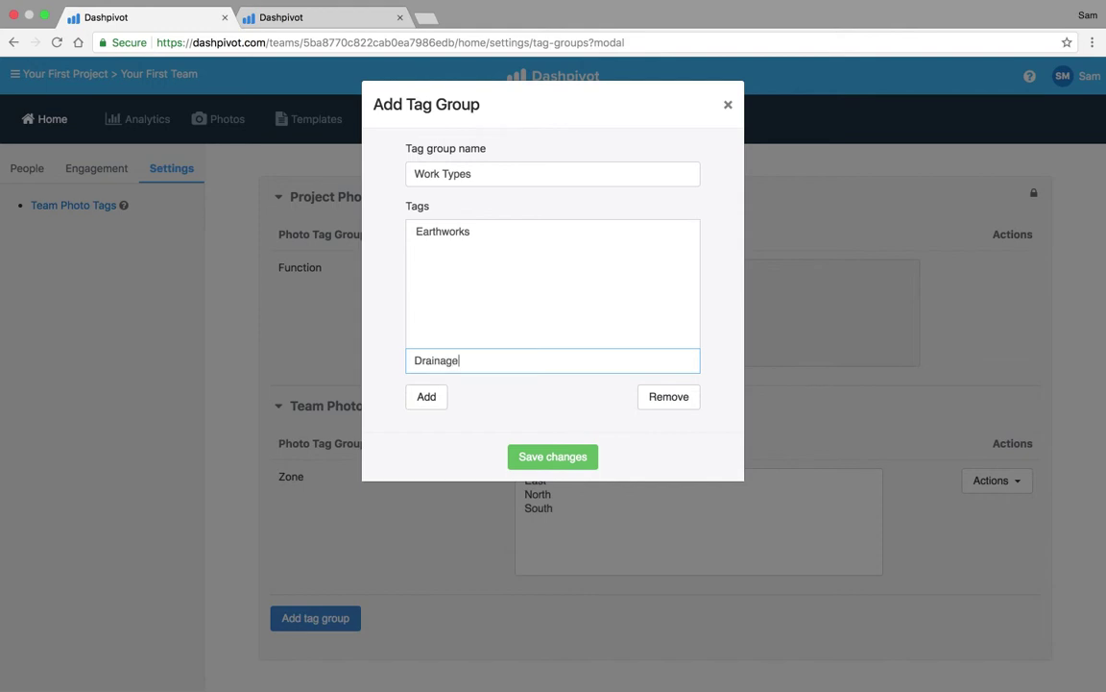
key(Return)
text(Paving)
key(Return)
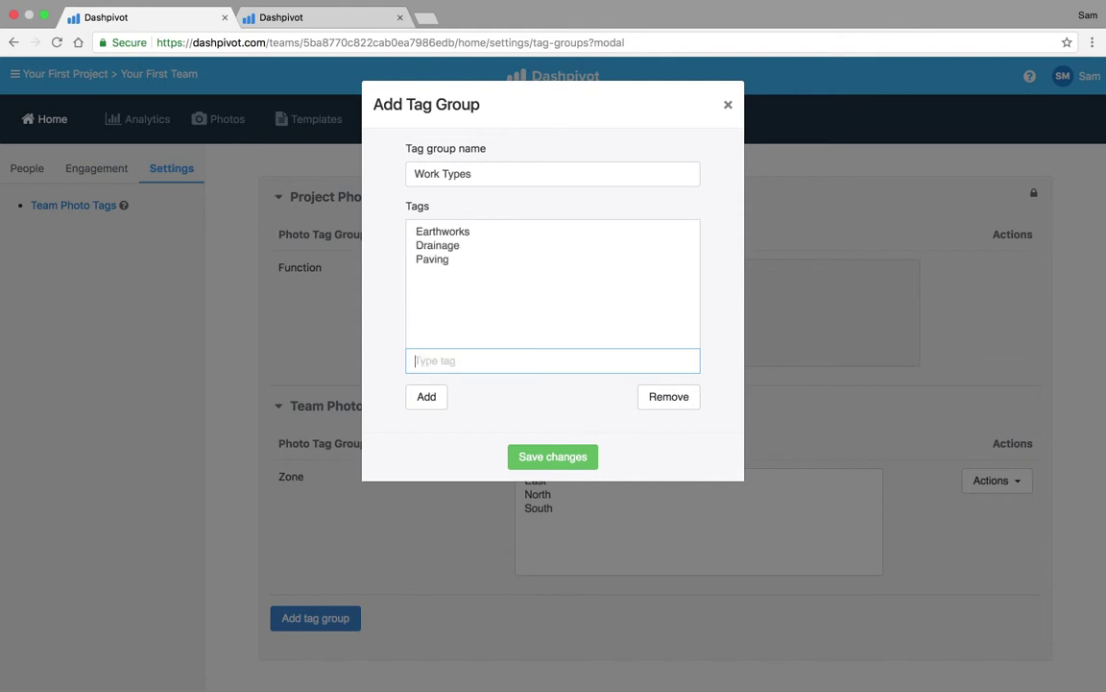
Step: Add Clearing, Piling and Dilapidation tags and save the Work Types group
text(Clearing)
key(Return)
text(Piling)
key(Return)
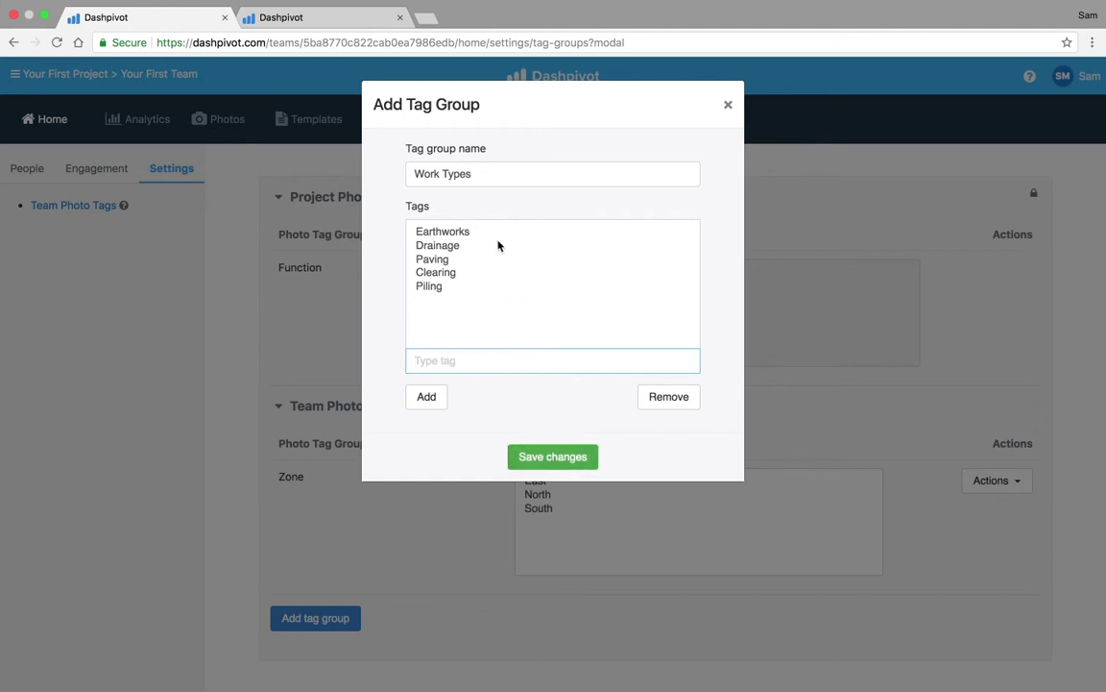
text(Di)
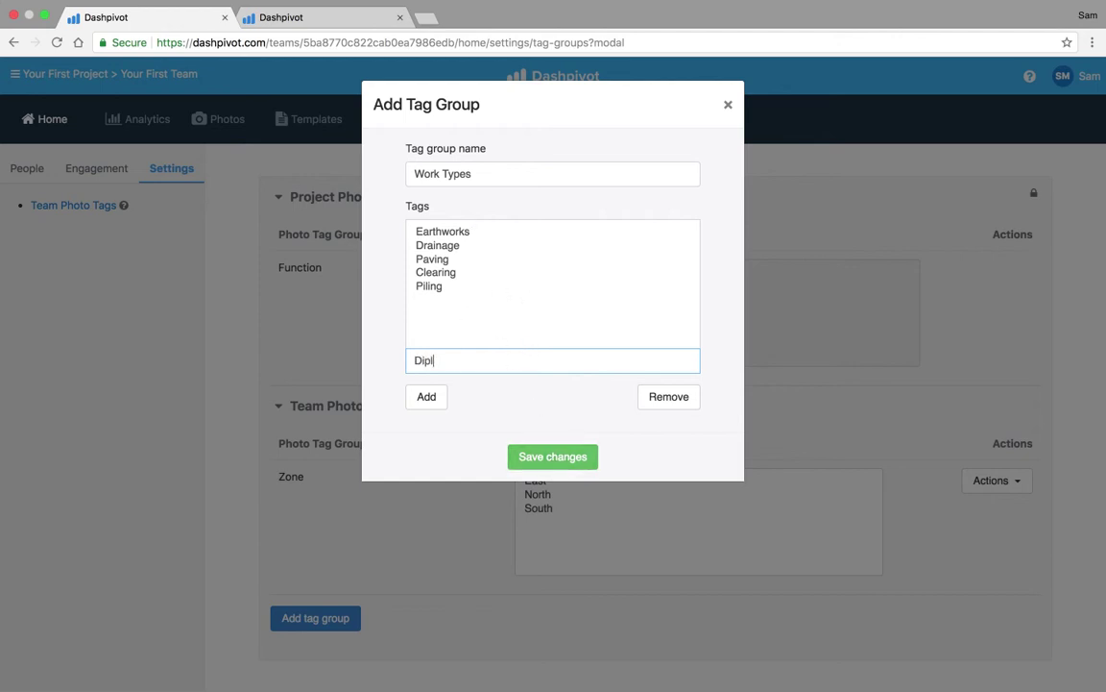
text(lapidation)
key(Return)
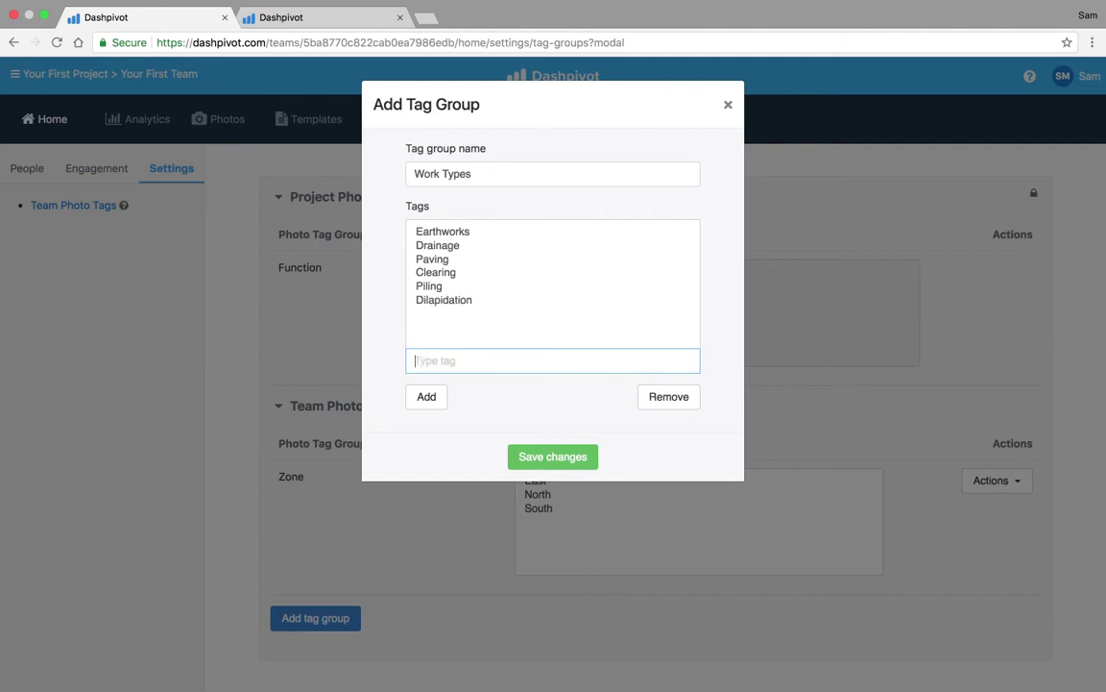
click(545, 459)
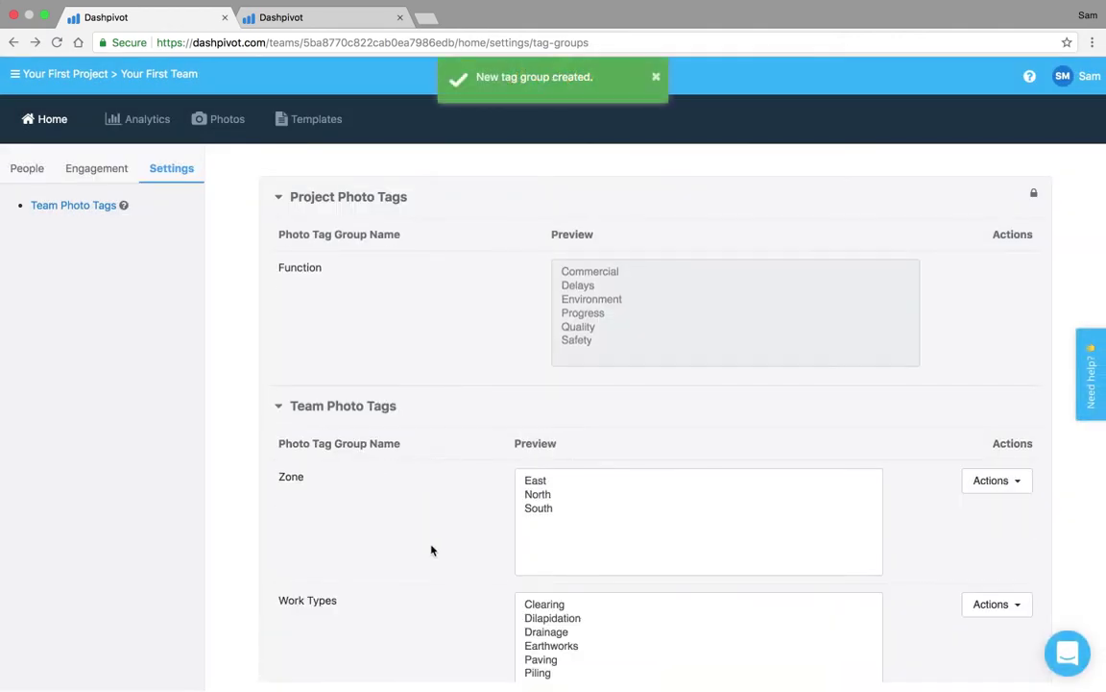
scroll(459, 554, down, 2)
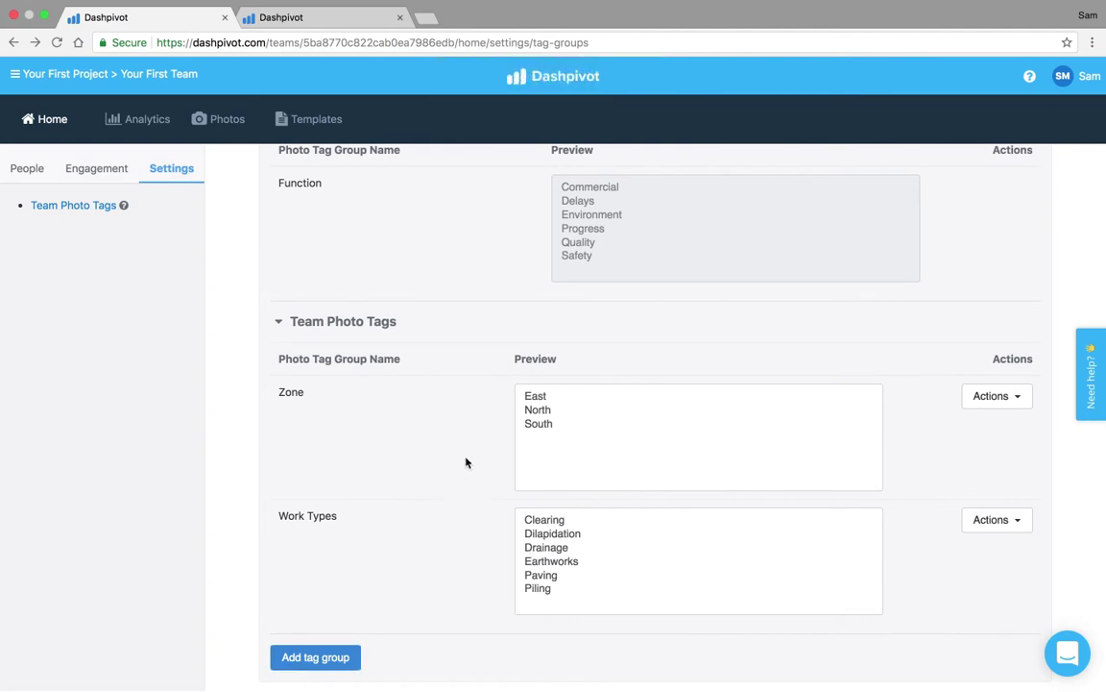
scroll(467, 459, up, 2)
scroll(467, 459, down, 2)
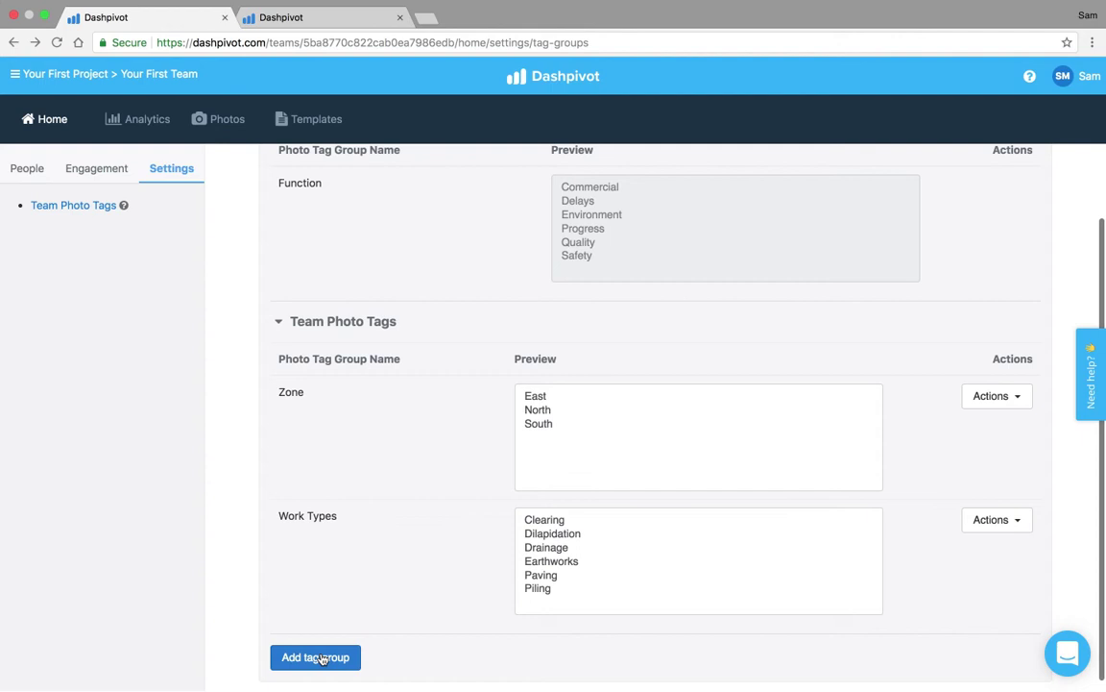
Step: Start a new tag group named Floor and add Basement as its first tag
click(318, 657)
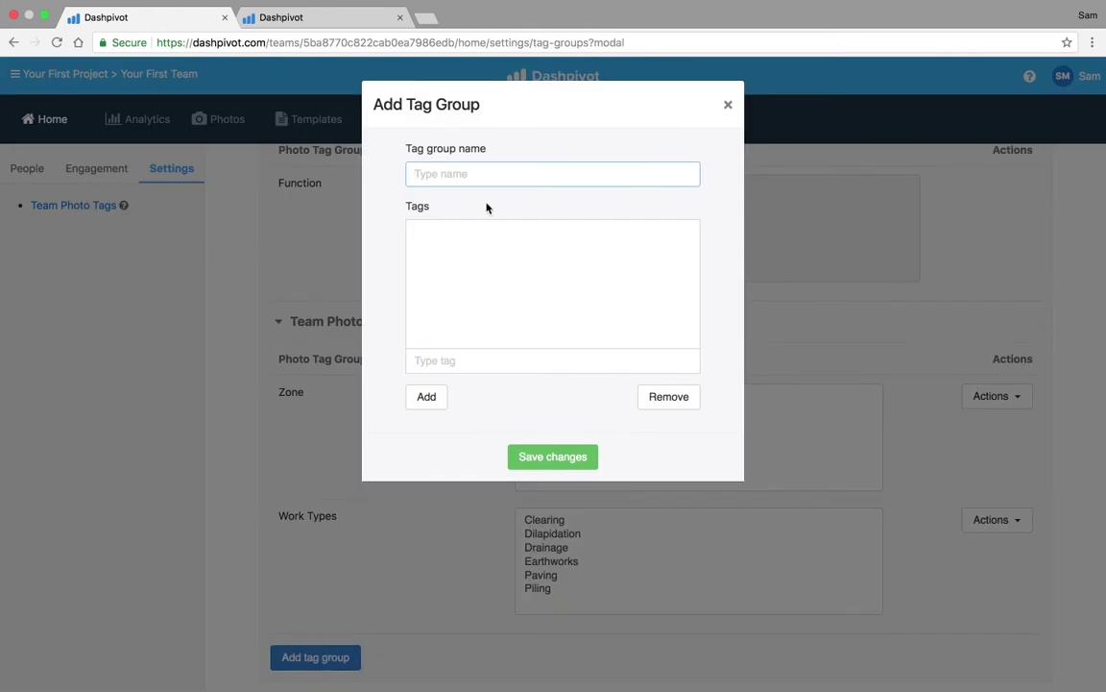
text(Floor)
key(Tab)
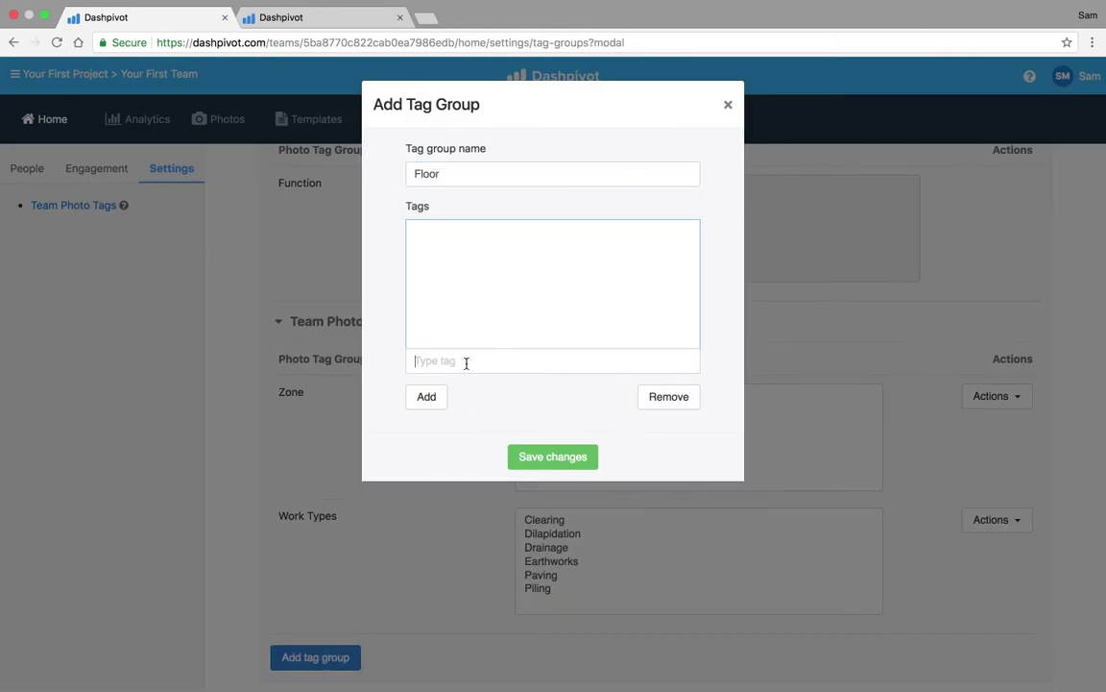
text(Level)
key(super+a)
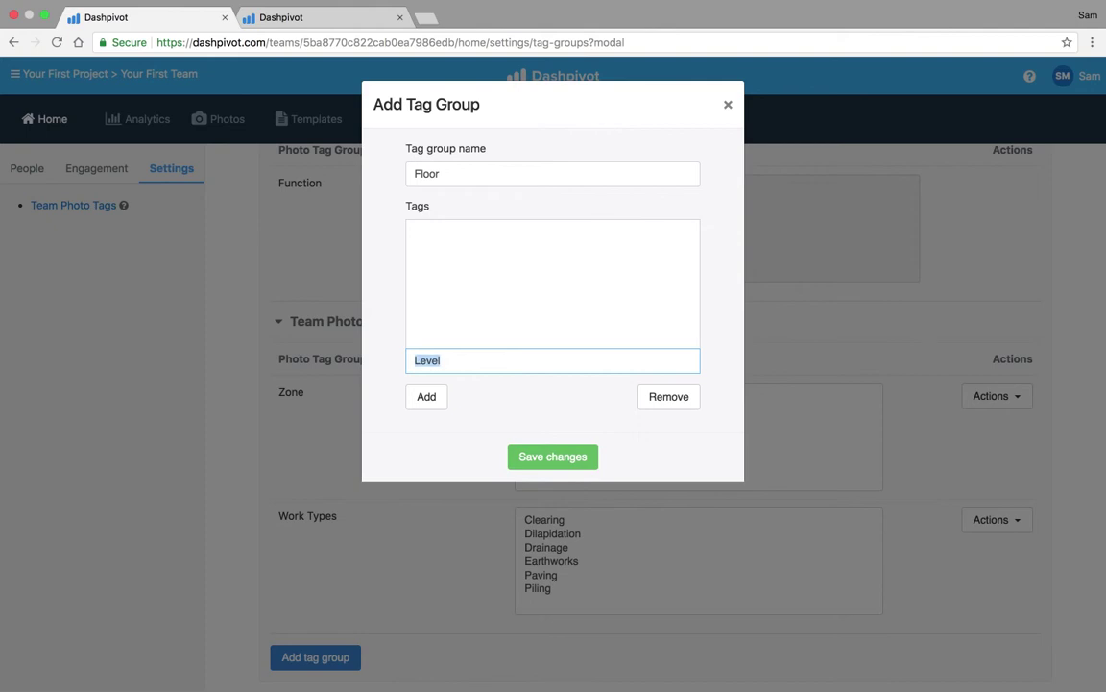
text(Basement)
key(Return)
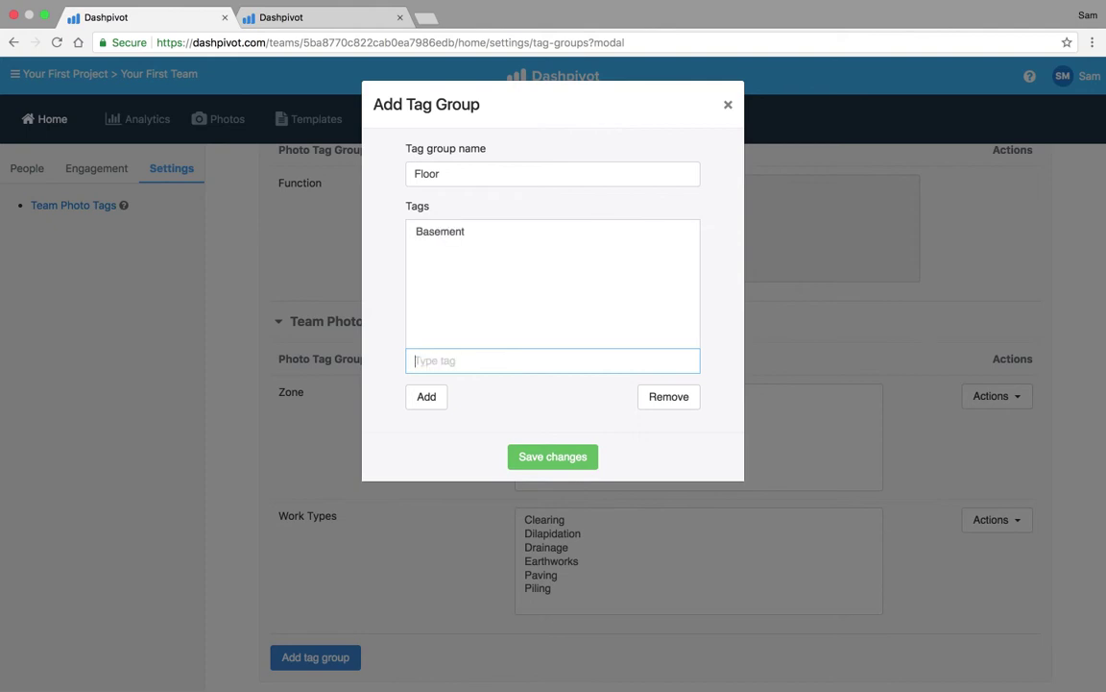
Step: Add the Ground Floor, Level 1, Level 2 and Level 3 tags to the Floor group
text(Ground Floor)
key(Return)
text(Level 1)
key(Return)
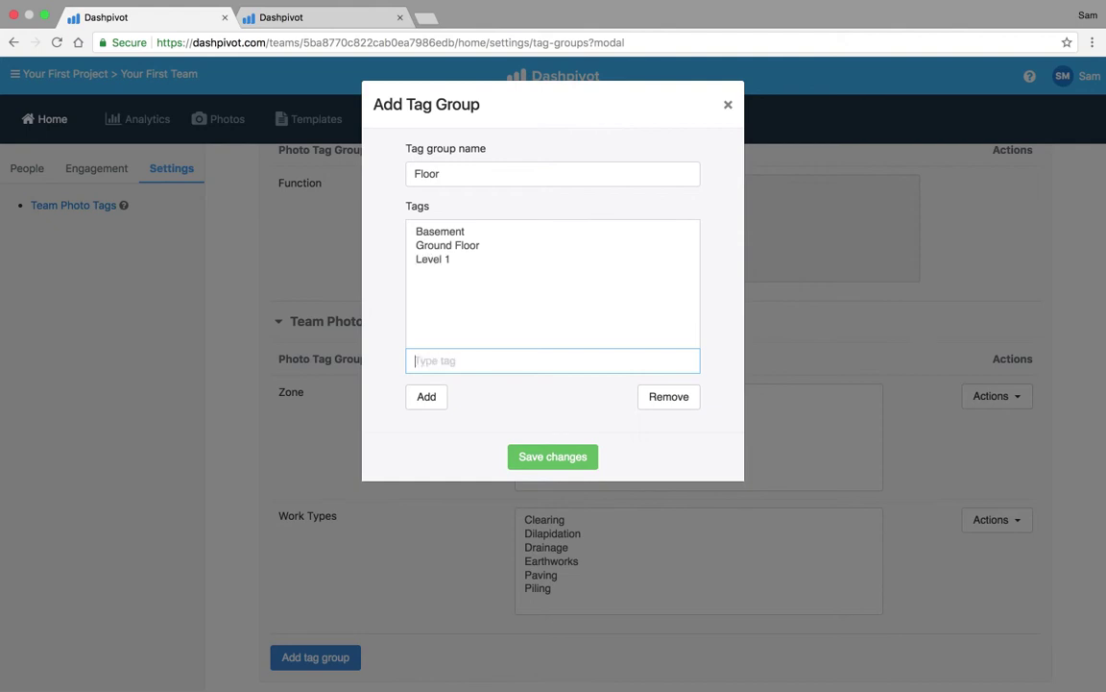
text(Level 2)
key(Return)
text(Level 3)
key(Return)
Step: Save the Floor group, then check the Photos page tag panel for Function, Zone, Work Types and Floor
click(548, 456)
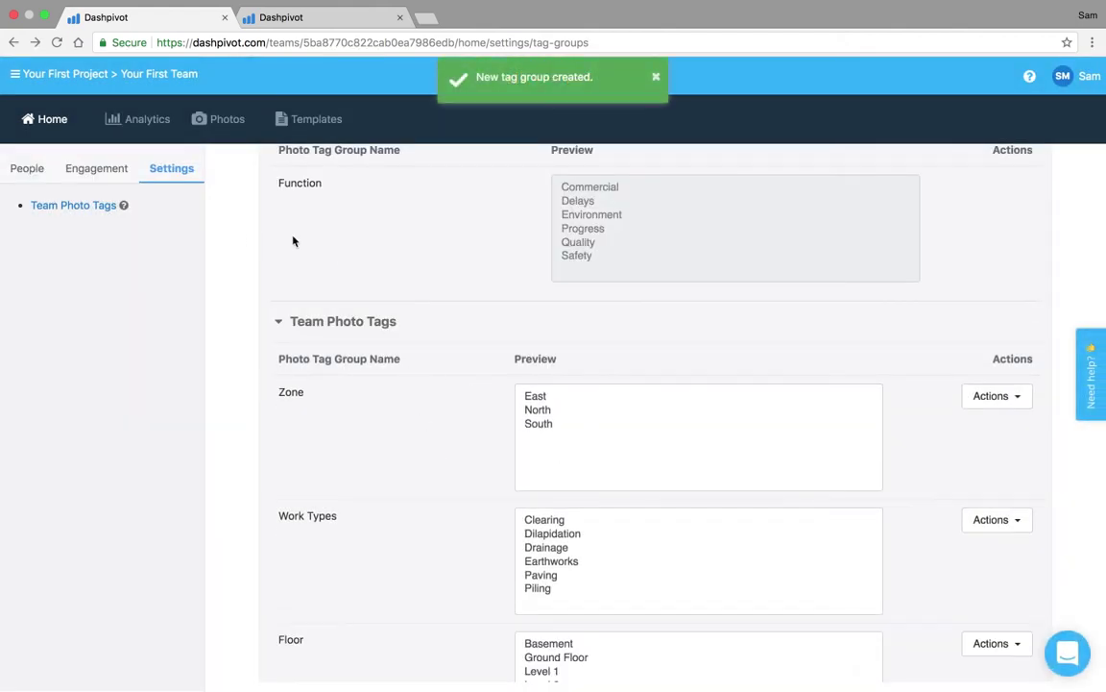
click(216, 121)
scroll(112, 457, down, 4)
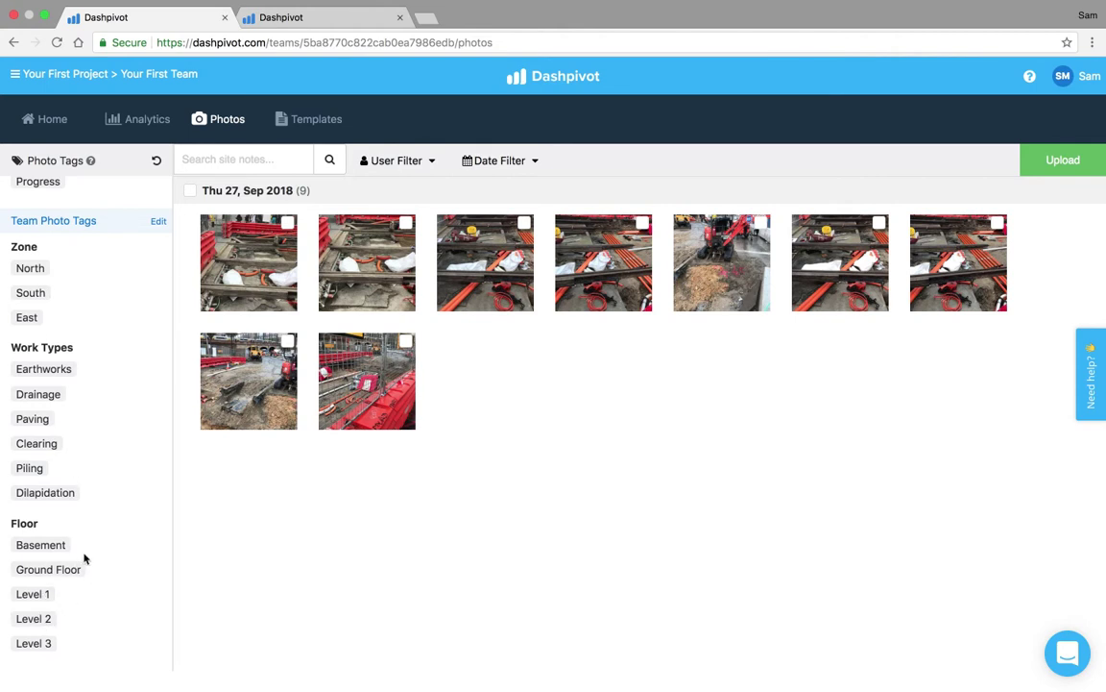
scroll(101, 442, up, 4)
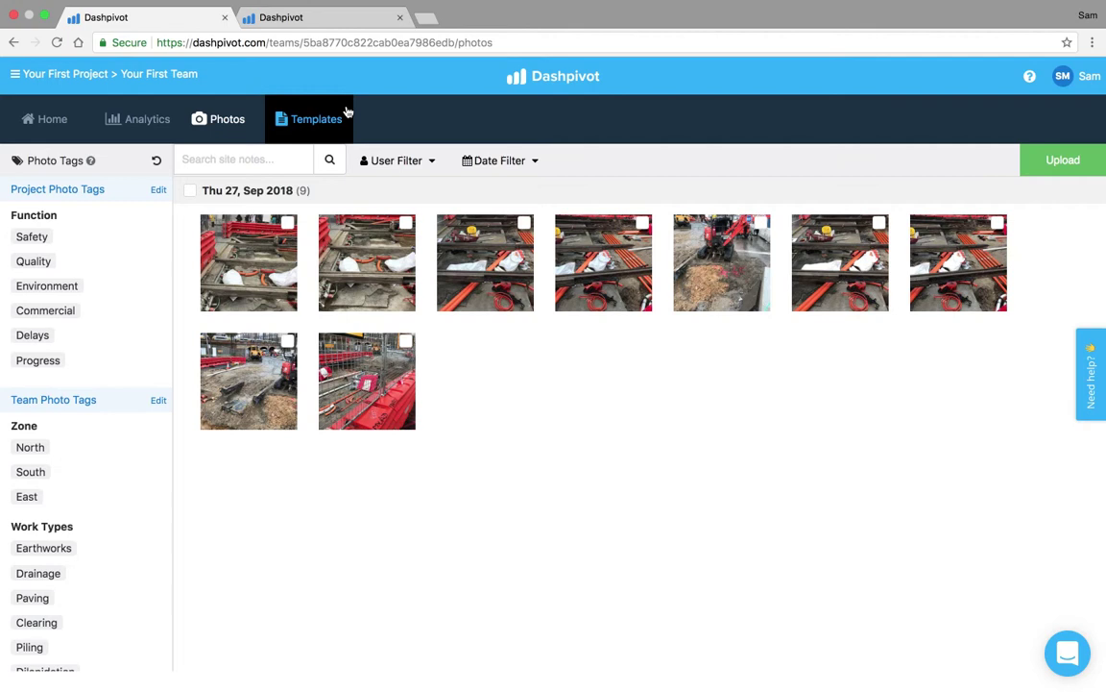
Step: Switch to the Camden Rd Upgrade tab and scroll to the Tue 4 and Mon 3 Sep photos
click(358, 18)
scroll(526, 427, down, 1)
scroll(498, 458, down, 10)
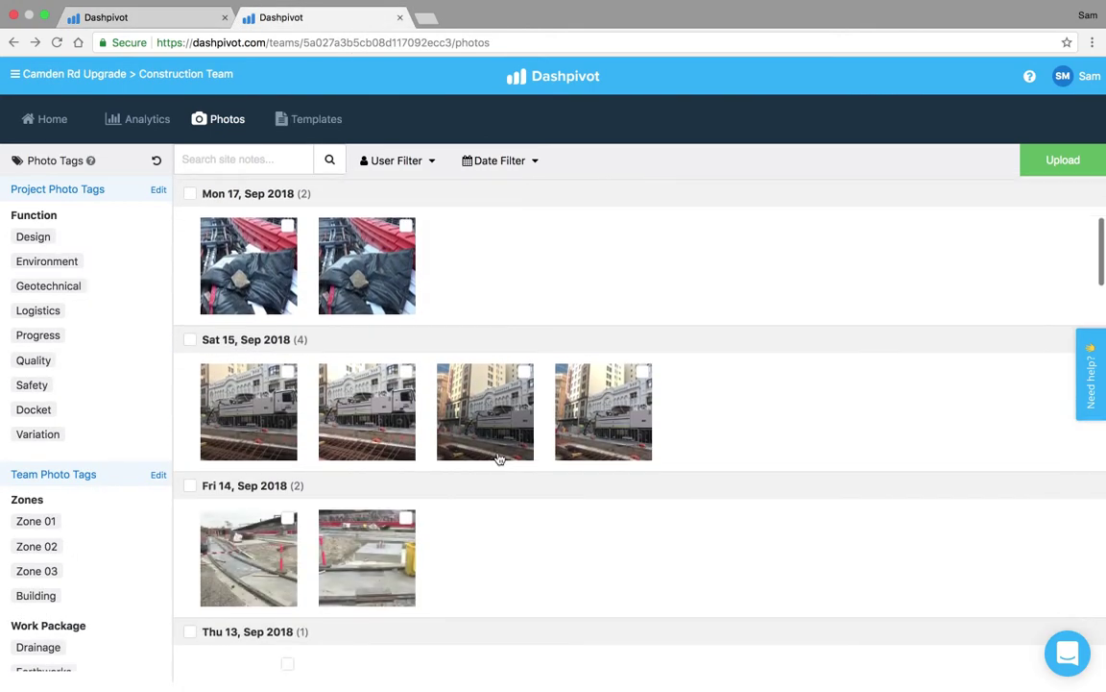
scroll(498, 459, down, 5)
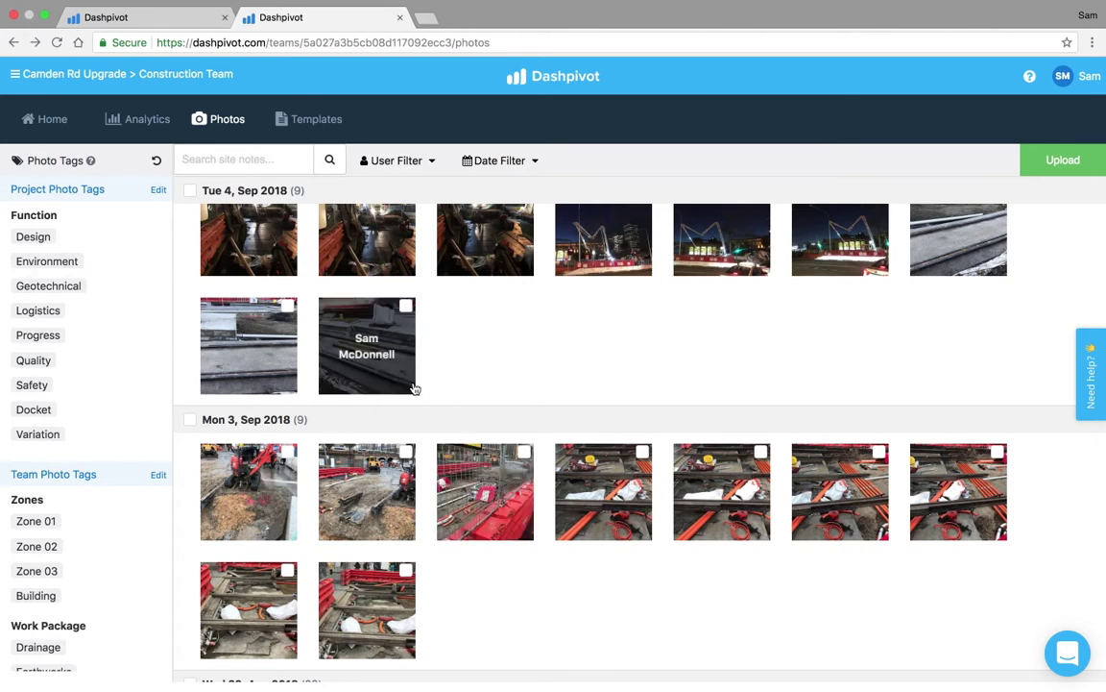
Step: On the Mon 3 Sep red barrier photo, remove the Services tag and add Zone 02
click(470, 490)
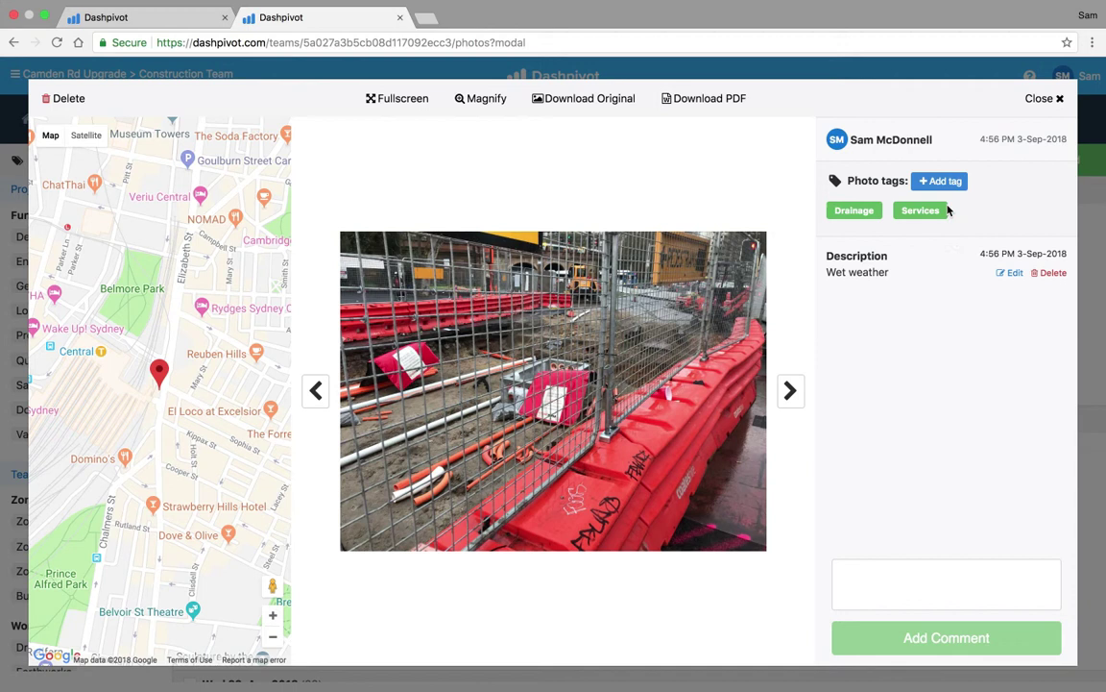
click(947, 205)
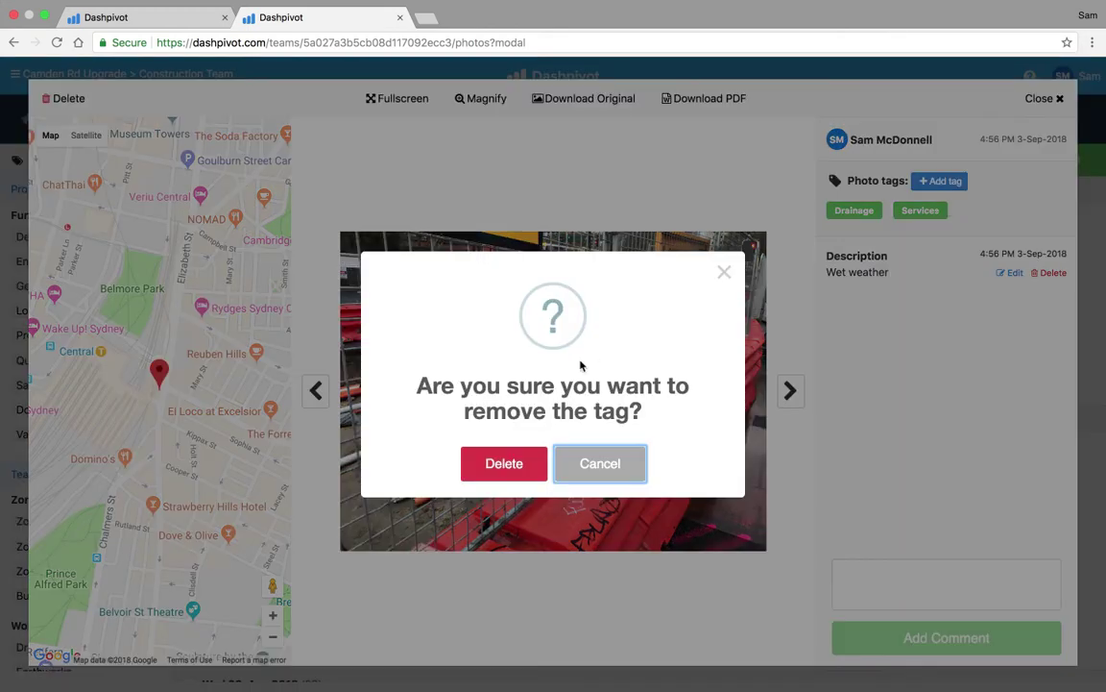
click(506, 464)
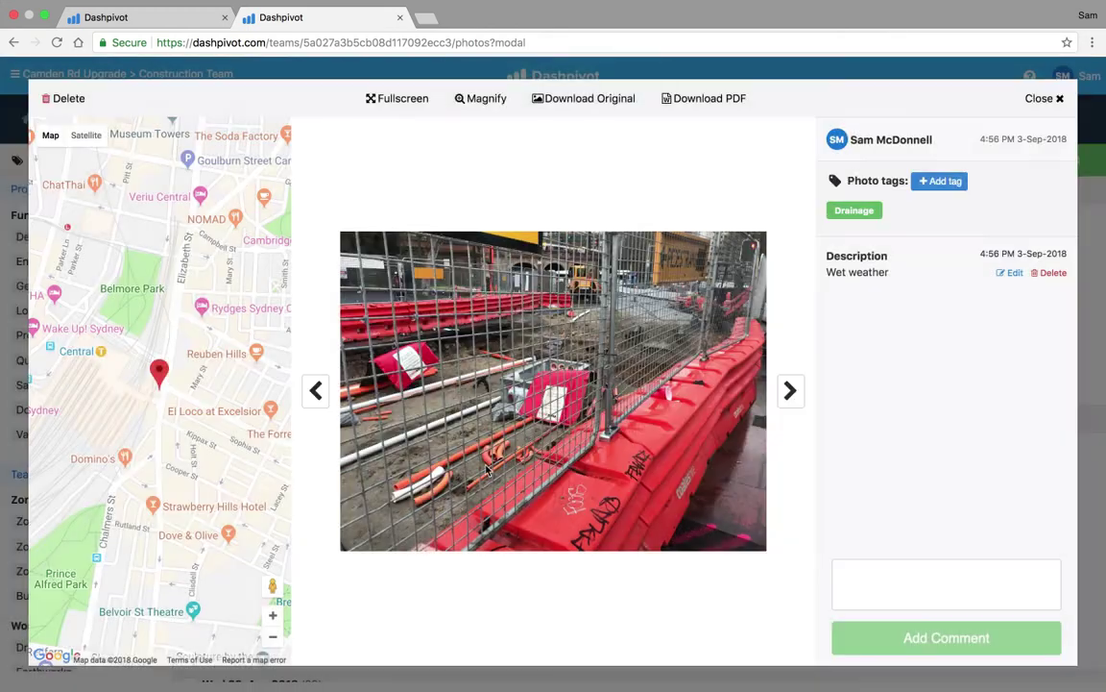
click(947, 190)
click(955, 218)
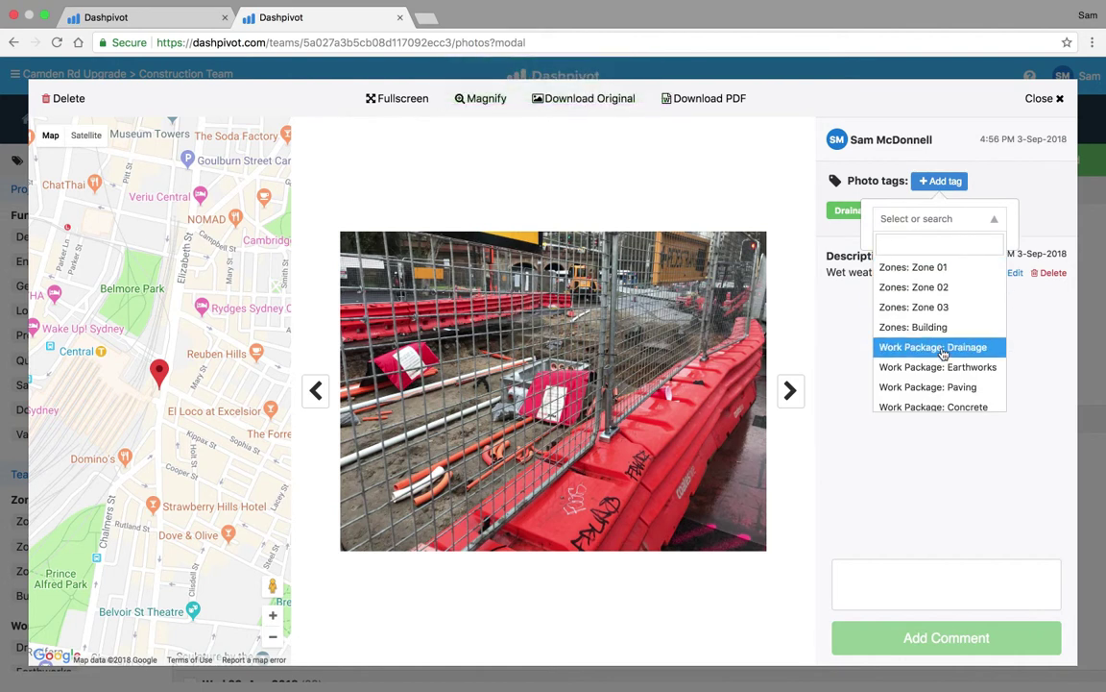
scroll(944, 355, down, 1)
scroll(946, 353, down, 2)
scroll(946, 351, up, 4)
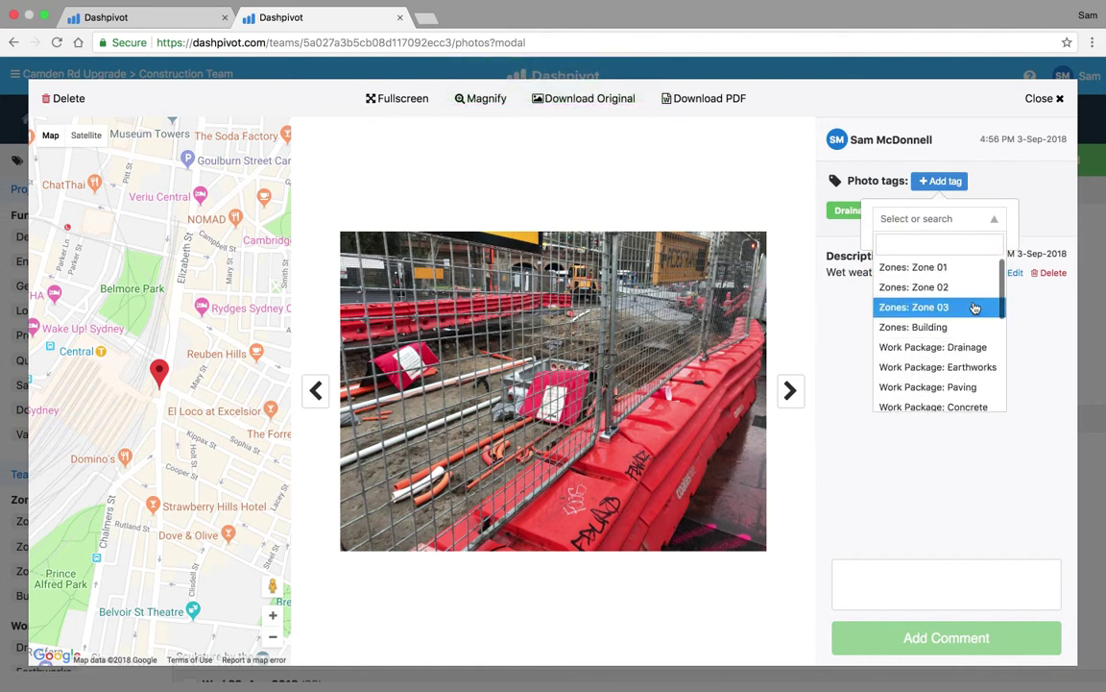
click(973, 306)
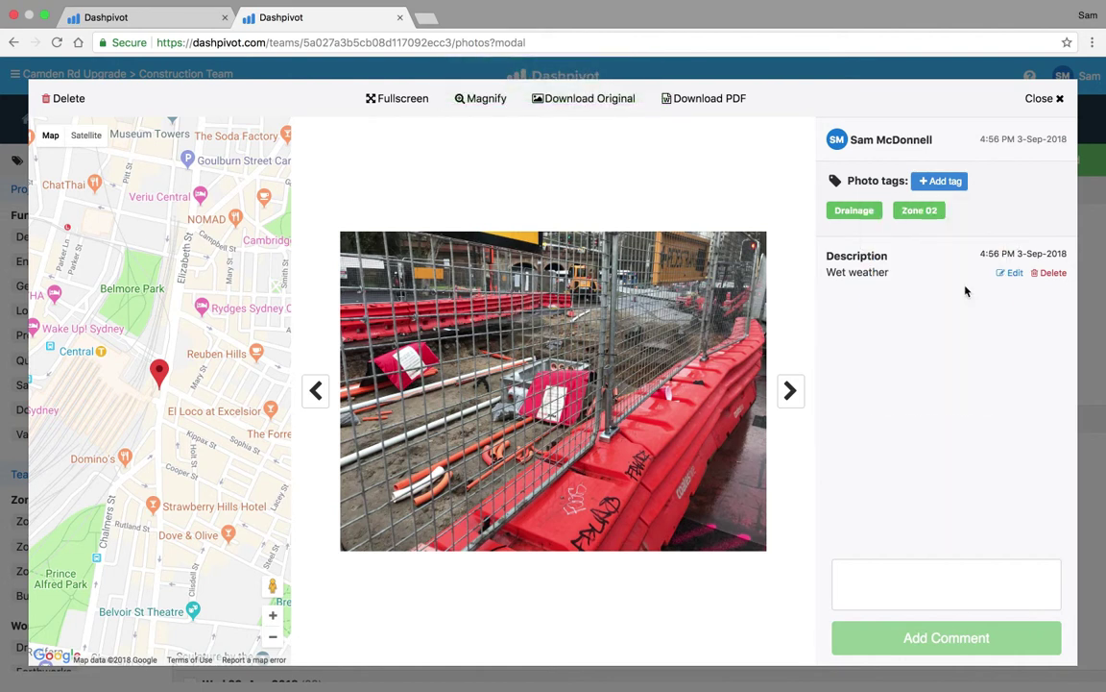
Step: Add the Function tag Progress to the photo and close it to return to the grid
click(957, 183)
click(954, 219)
scroll(954, 307, down, 4)
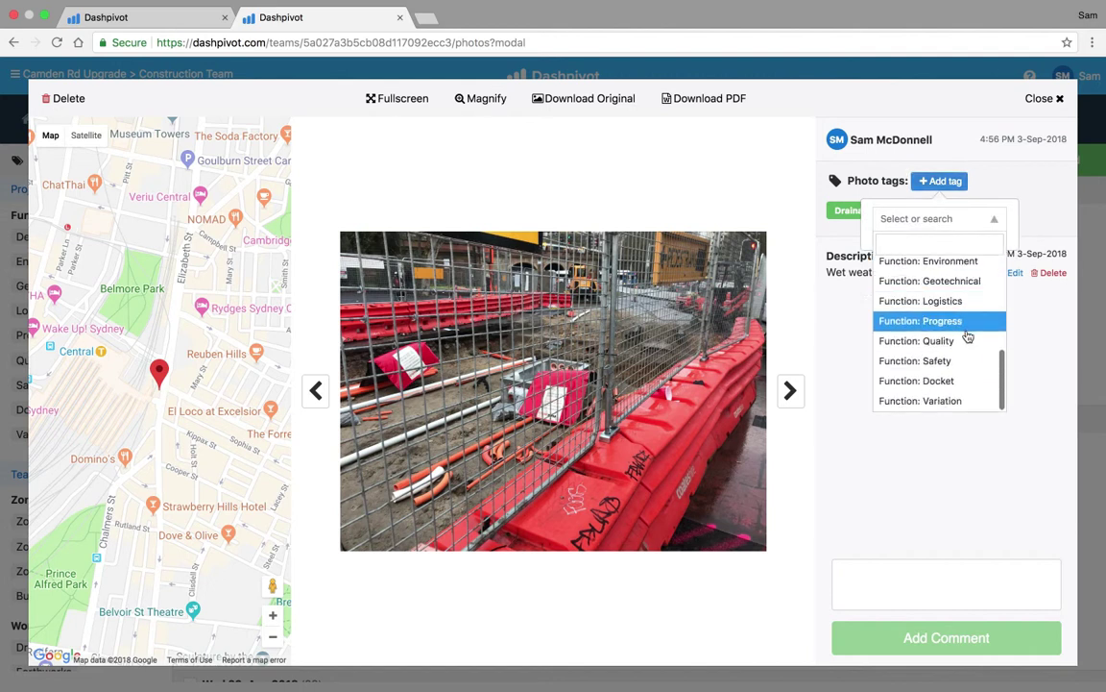
scroll(967, 336, up, 5)
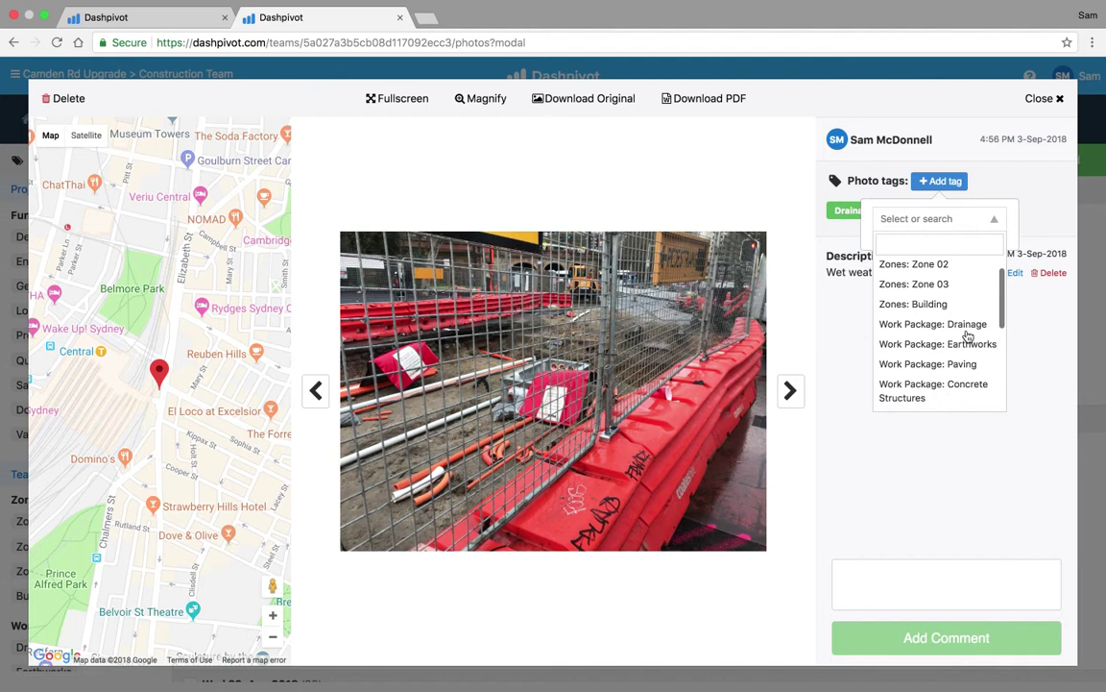
scroll(968, 336, down, 5)
scroll(970, 346, down, 1)
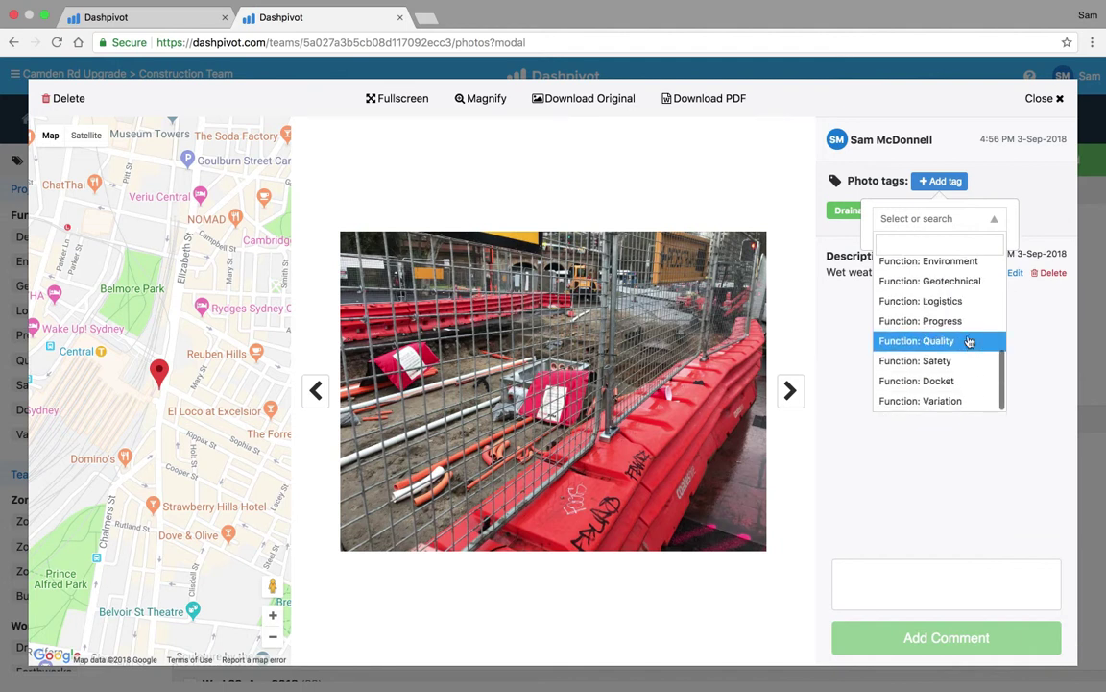
click(970, 332)
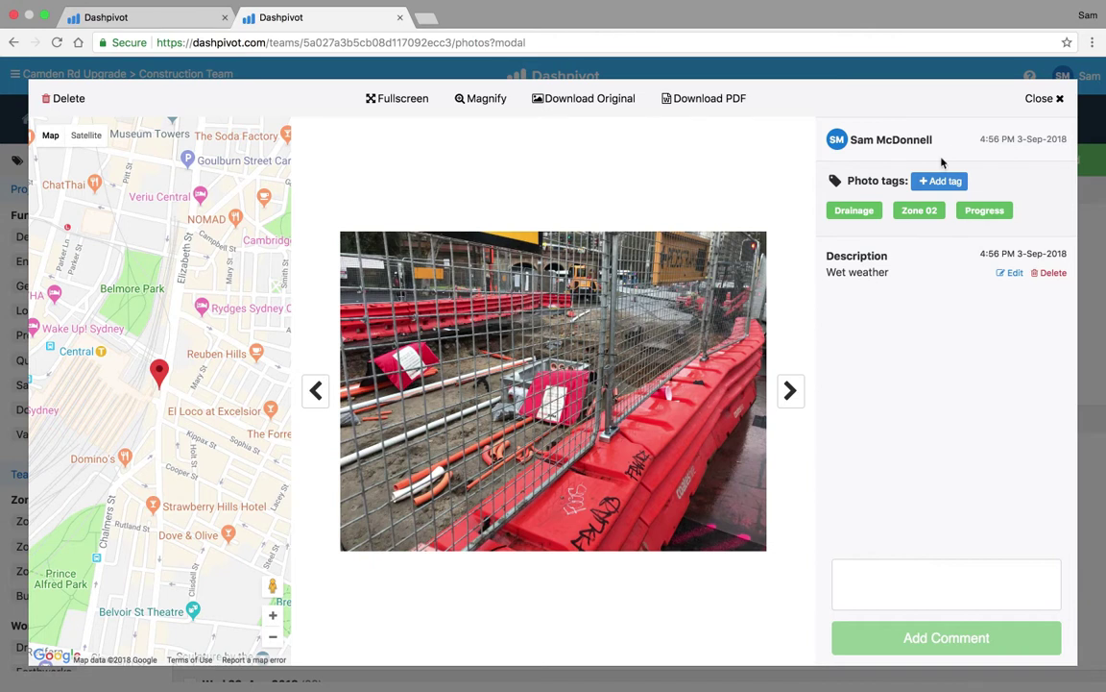
click(1042, 98)
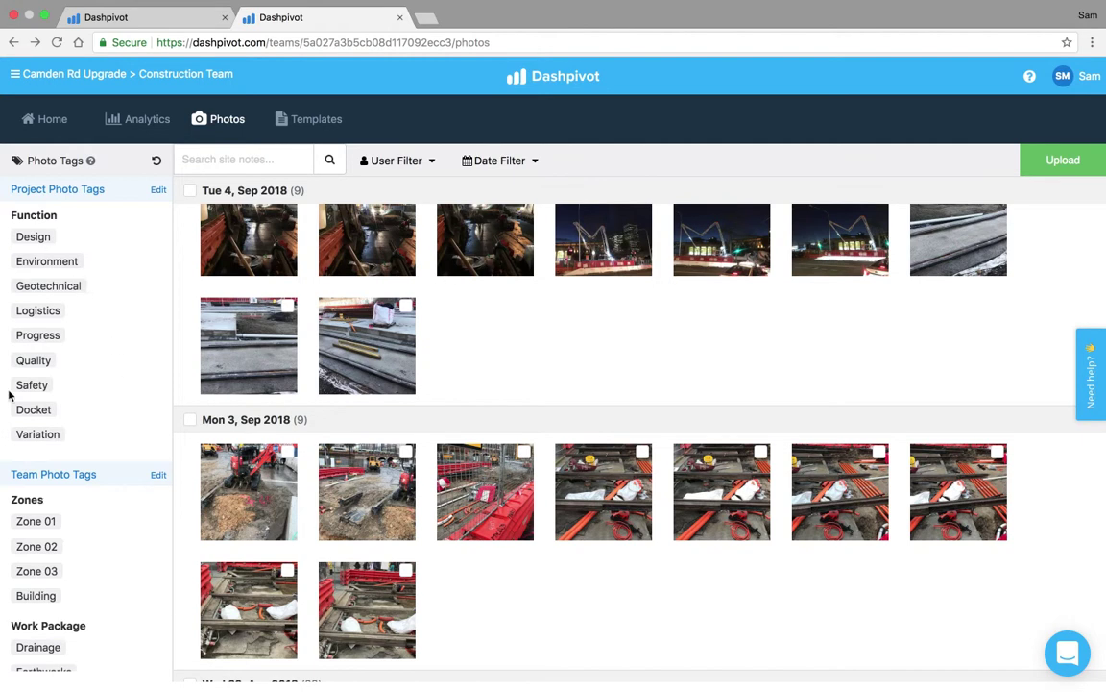
scroll(114, 494, down, 2)
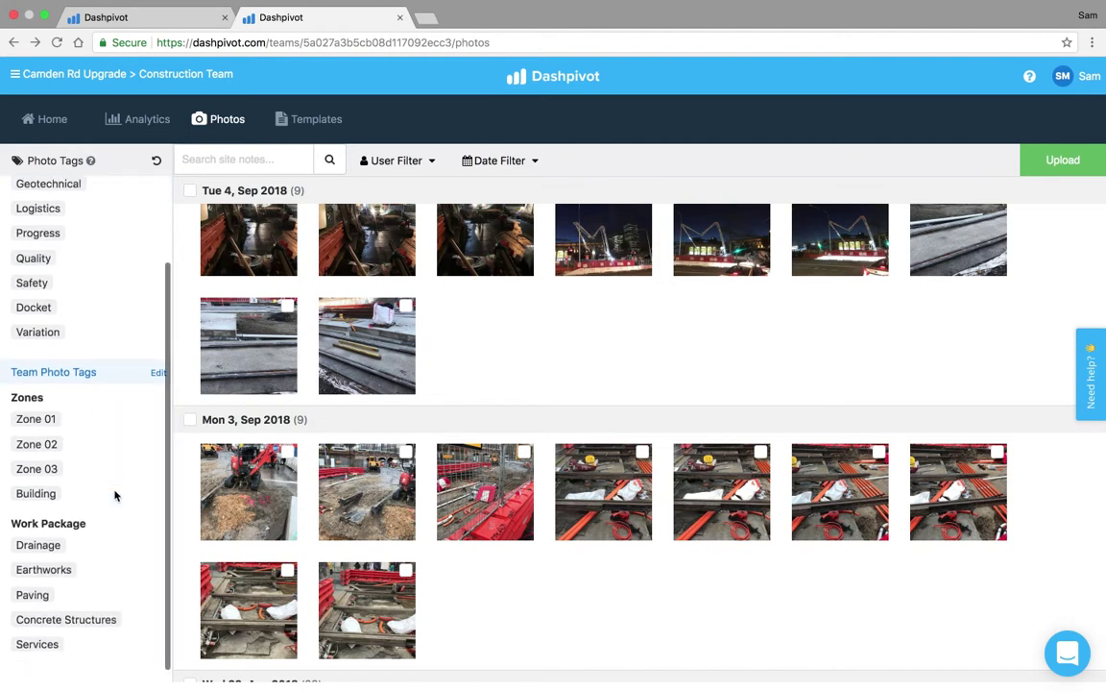
scroll(113, 461, up, 2)
scroll(113, 451, down, 2)
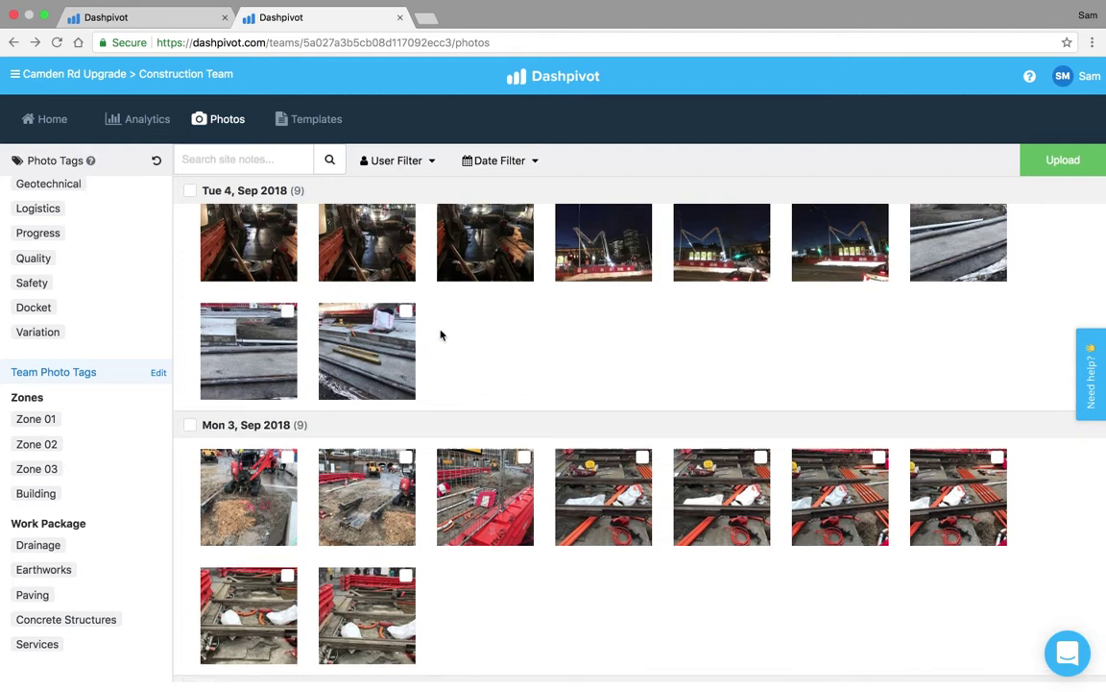
scroll(437, 317, up, 3)
scroll(432, 294, up, 10)
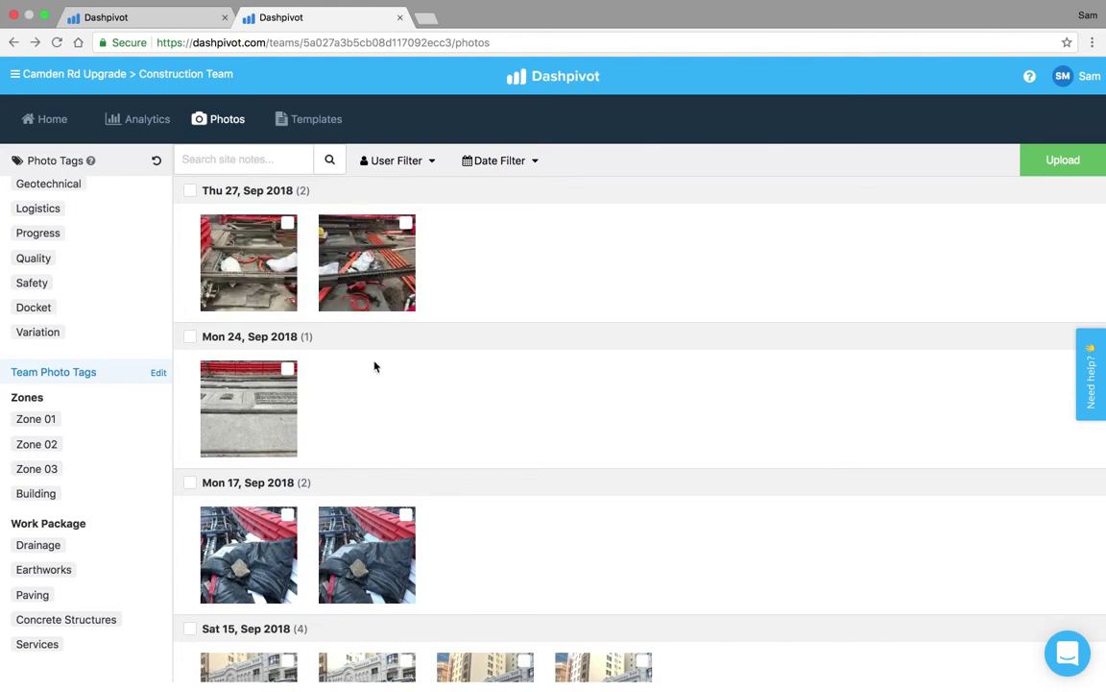
scroll(672, 407, down, 7)
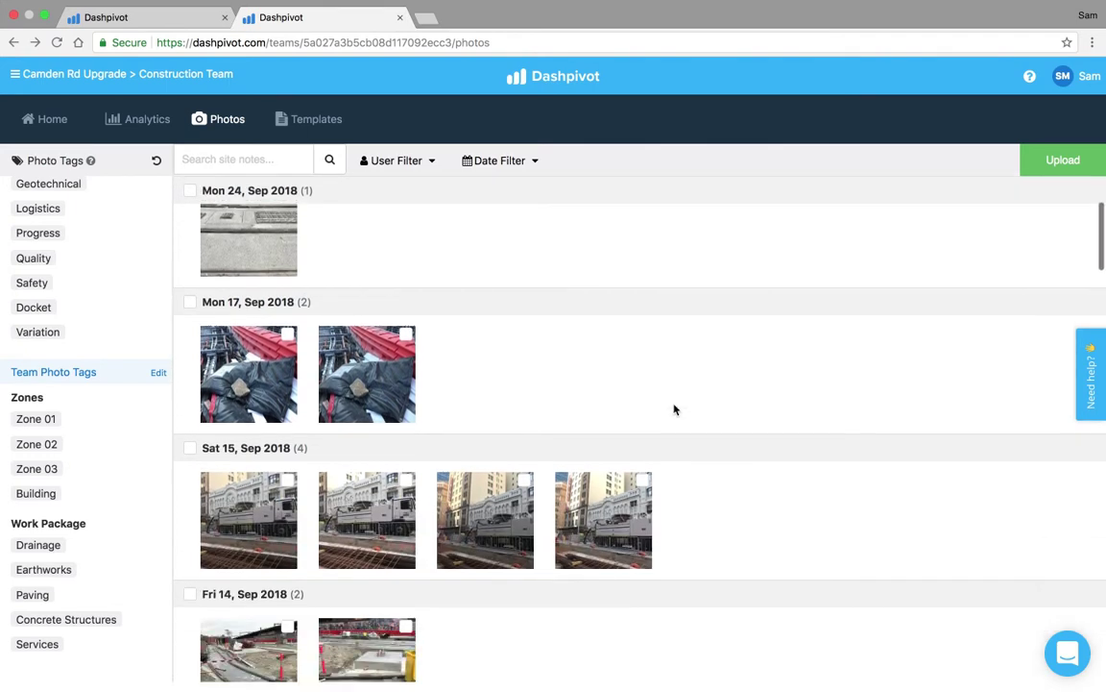
scroll(604, 573, down, 1)
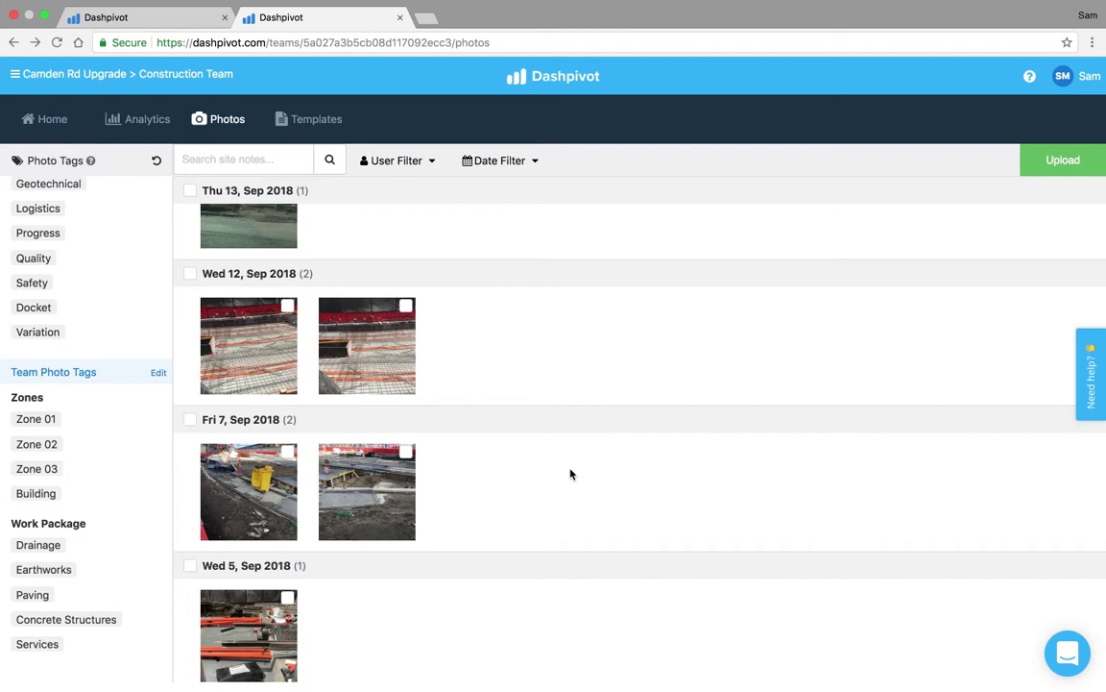
click(1029, 76)
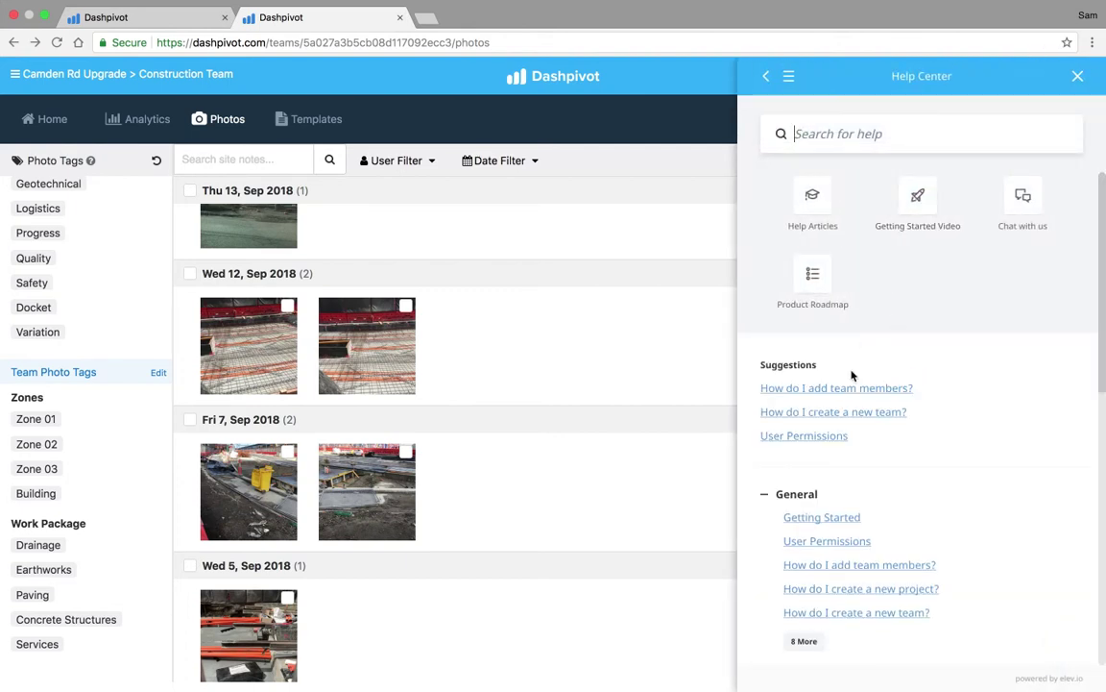
scroll(852, 375, down, 6)
scroll(872, 420, down, 2)
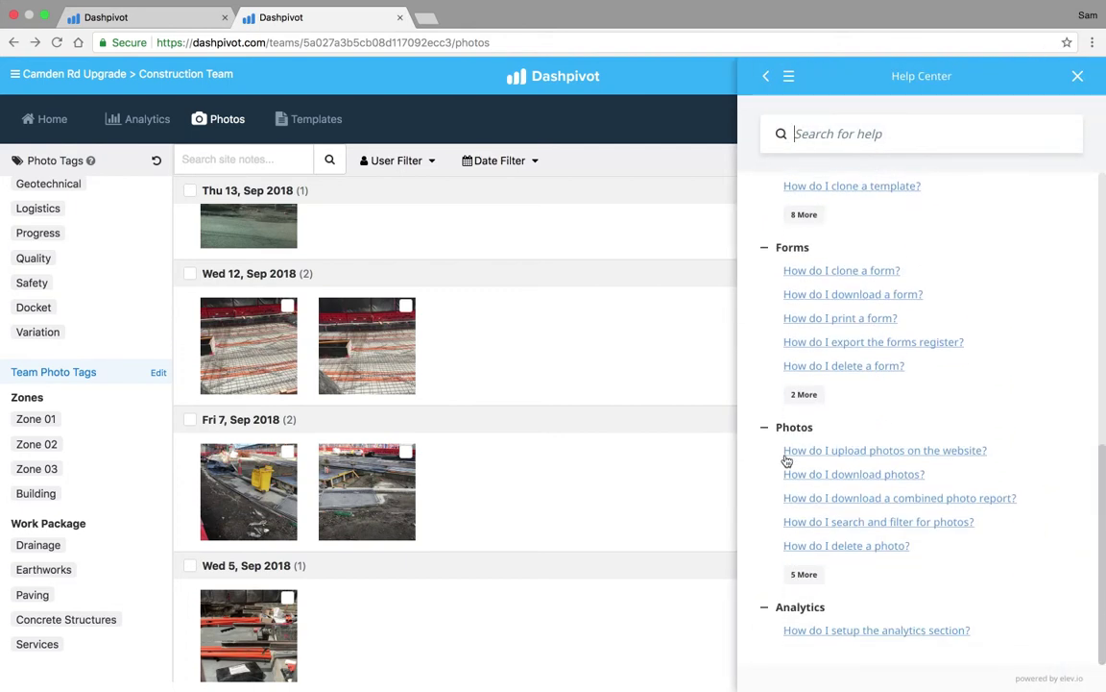
click(803, 576)
scroll(848, 476, down, 2)
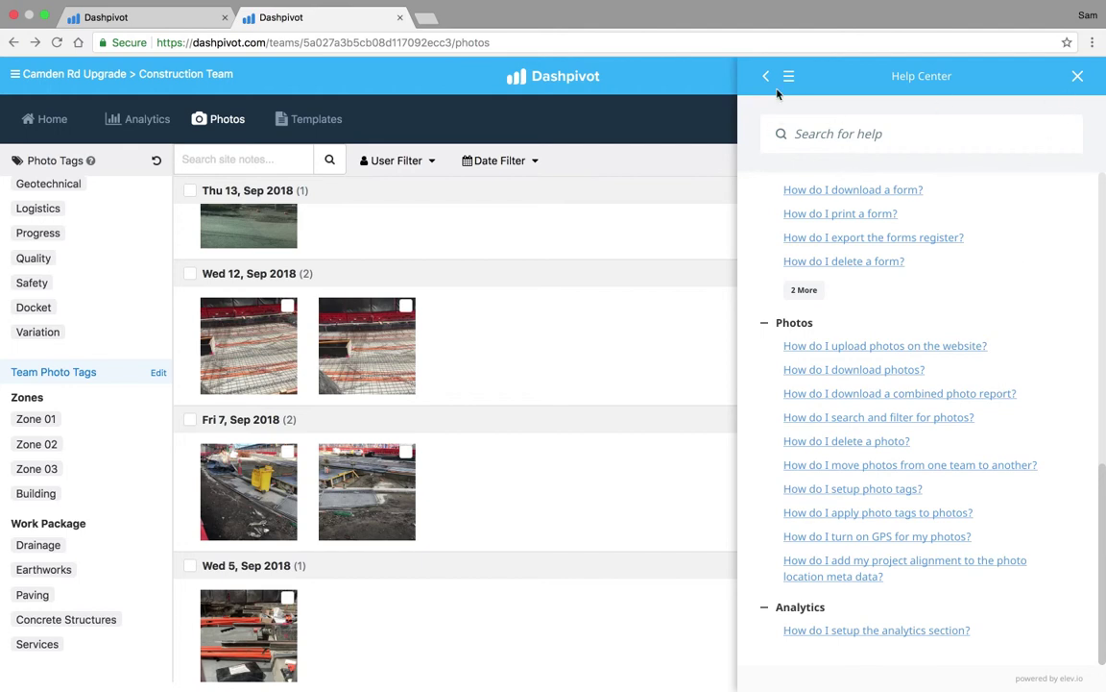
click(1078, 75)
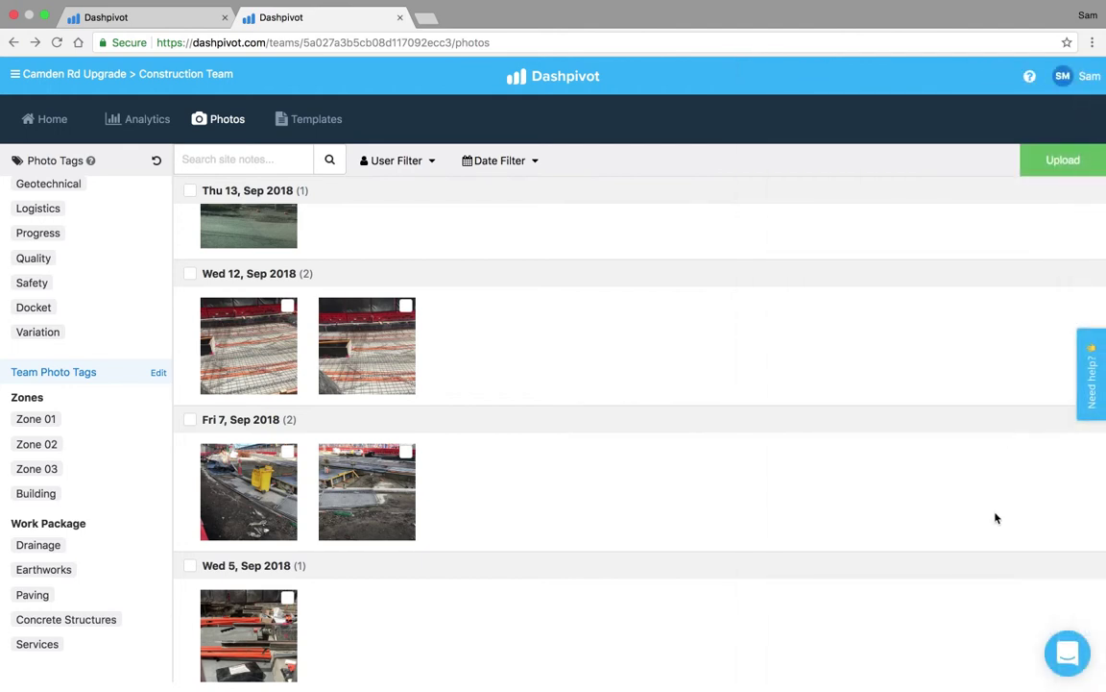
Step: Open the support live chat, start a new conversation, and send 'Hello'
click(1068, 653)
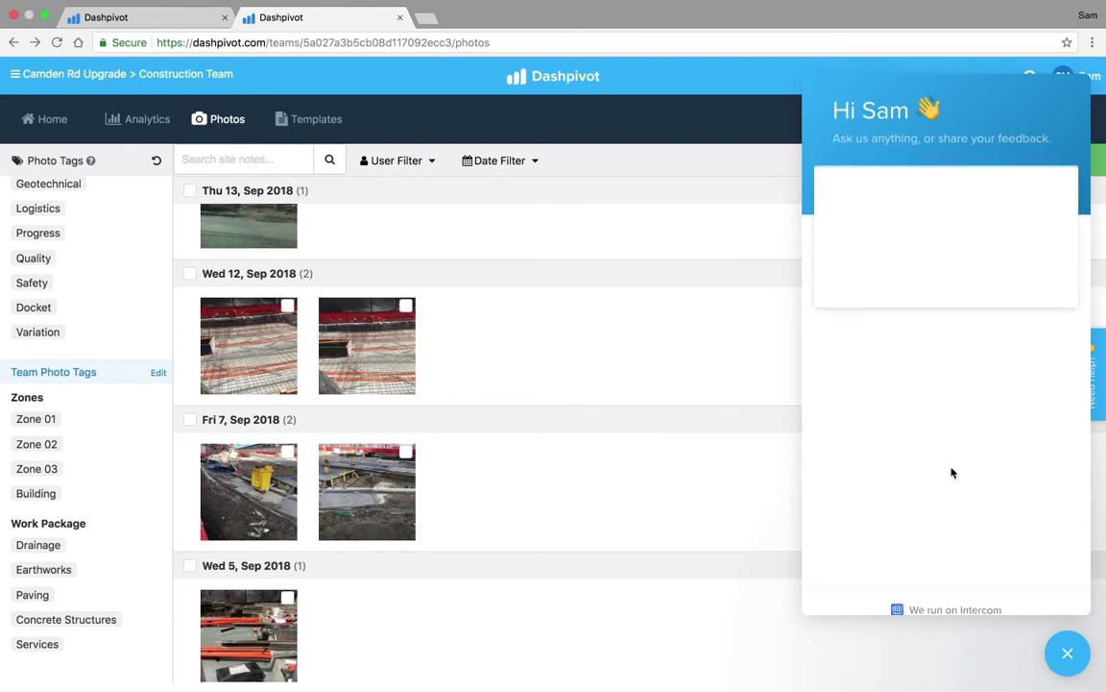
click(905, 291)
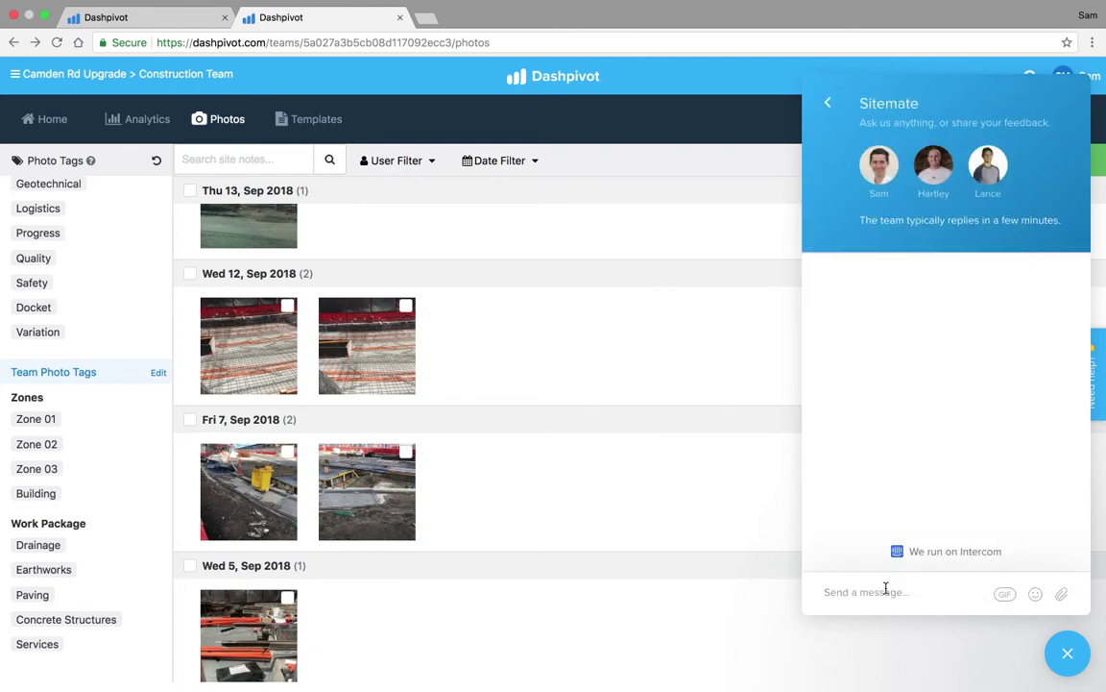
text(Hello)
key(Return)
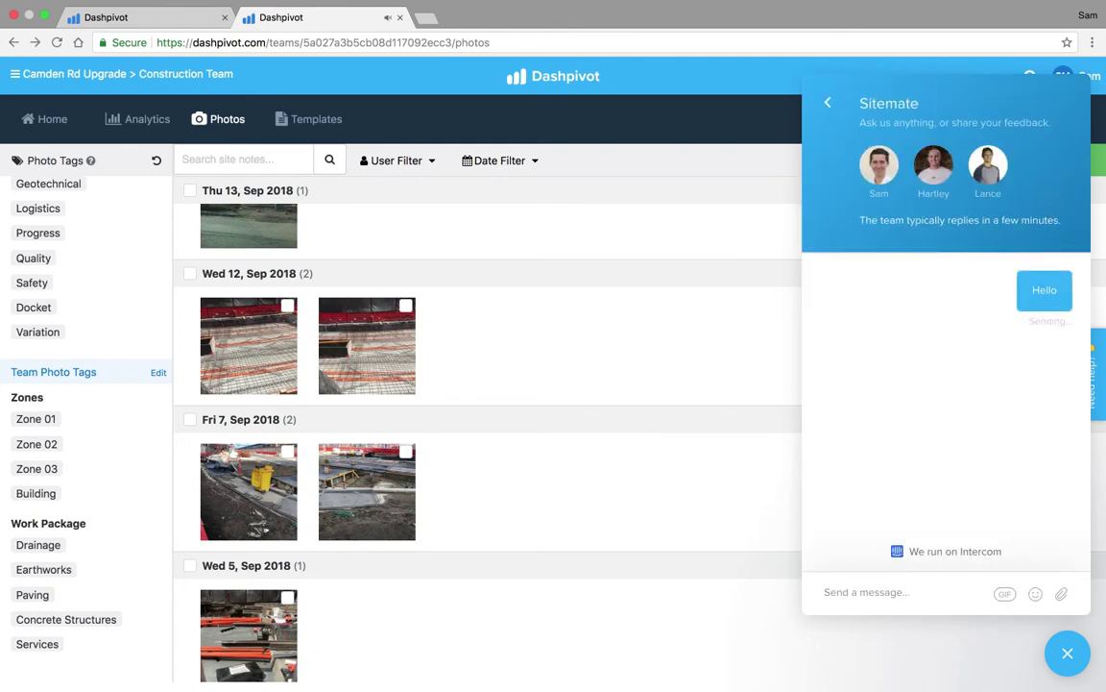